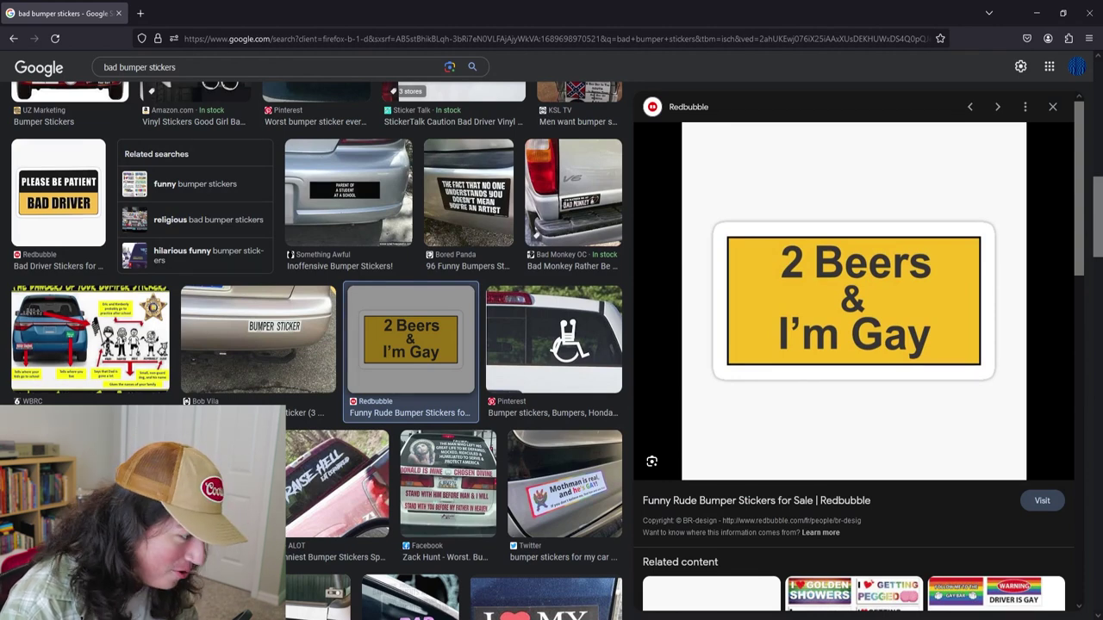
Scroll through the Google Images results for bad bumper stickers
{"action": "scroll", "coordinate": [317, 345], "scroll_direction": "down", "scroll_amount": 3}
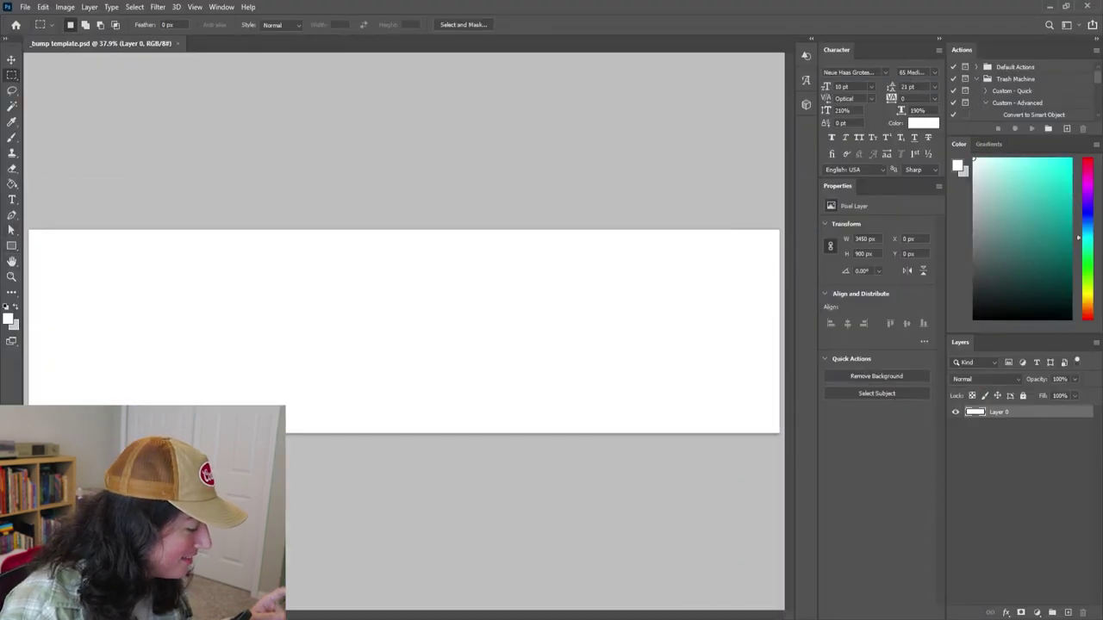
Search for a waving American flag, paste it onto the banner and boost its Vibrance
{"action": "type", "text": "ricn flag "}
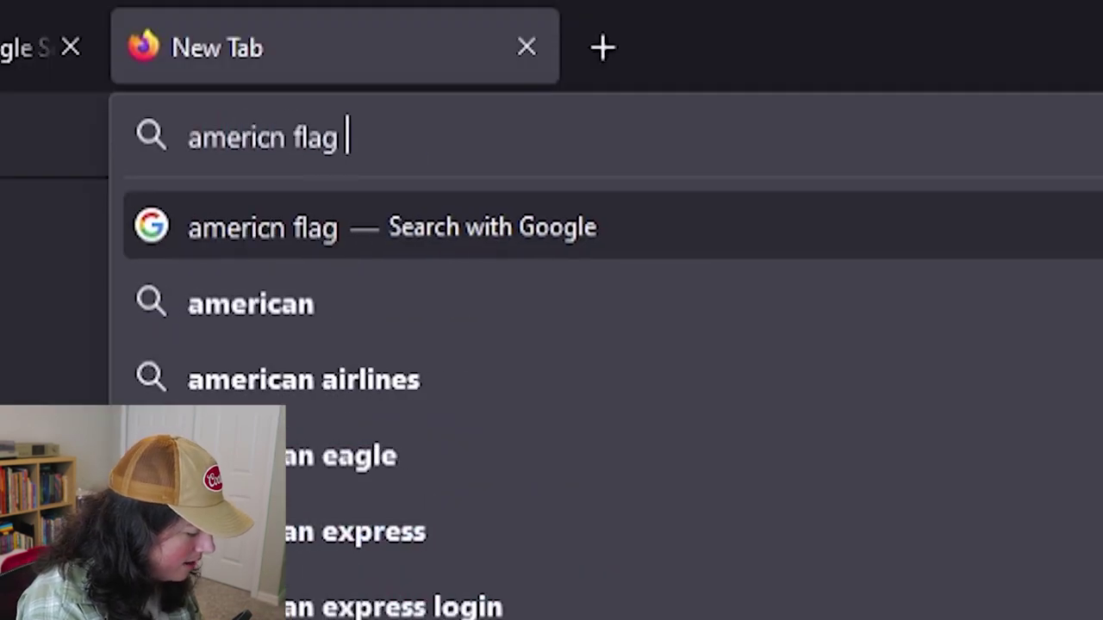
{"action": "type", "text": "waving"}
{"action": "key", "text": "Return"}
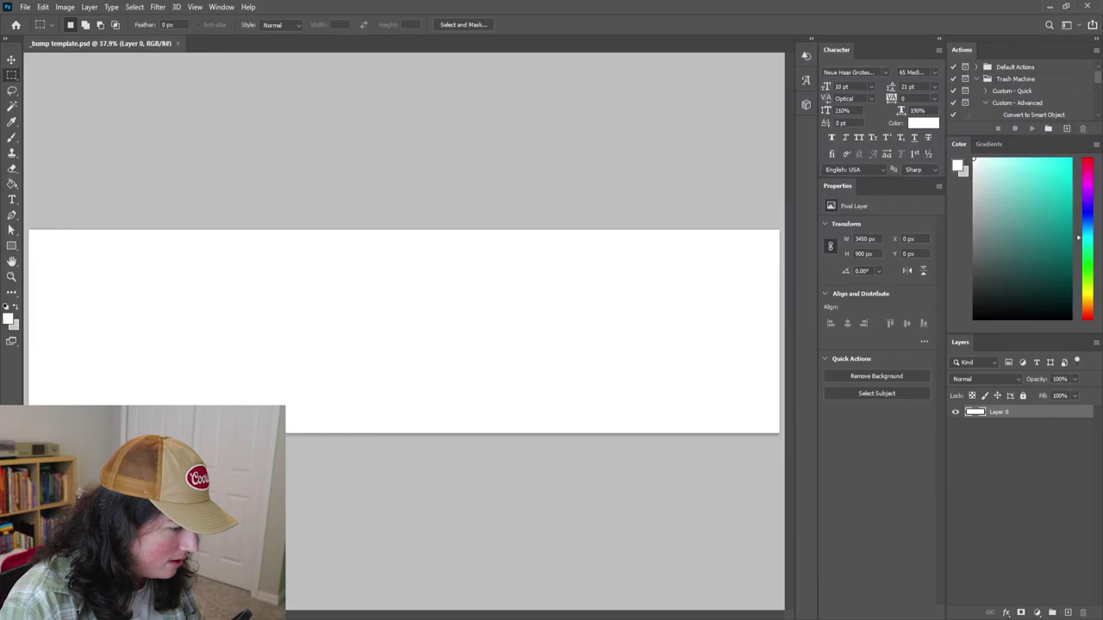
{"action": "key", "text": "ctrl+v"}
{"action": "left_click", "coordinate": [65, 6]}
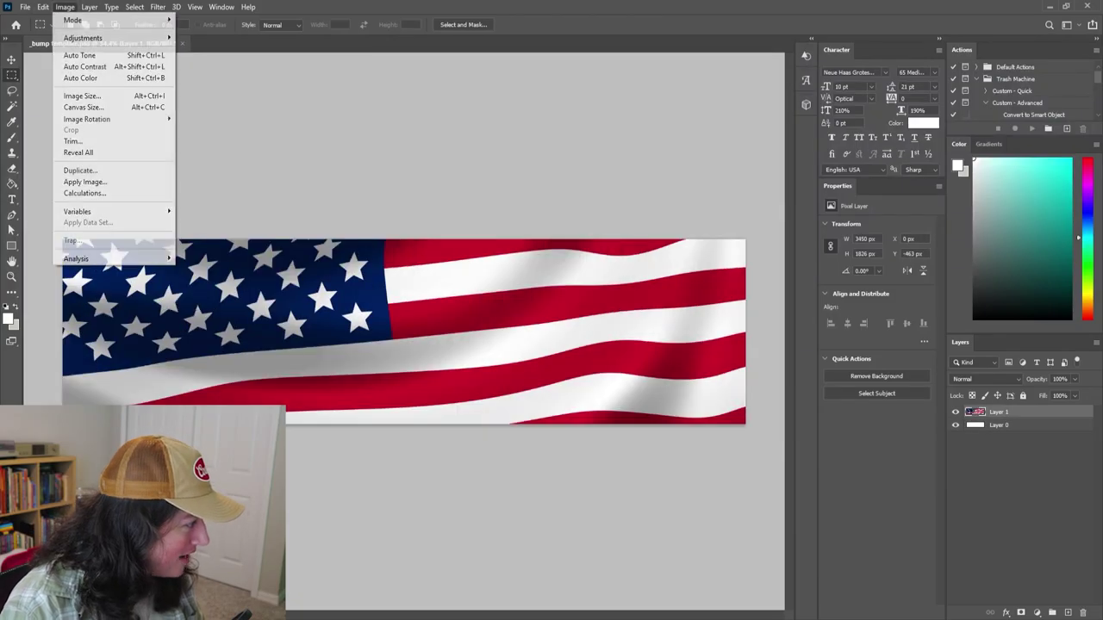
{"action": "left_click", "coordinate": [211, 101]}
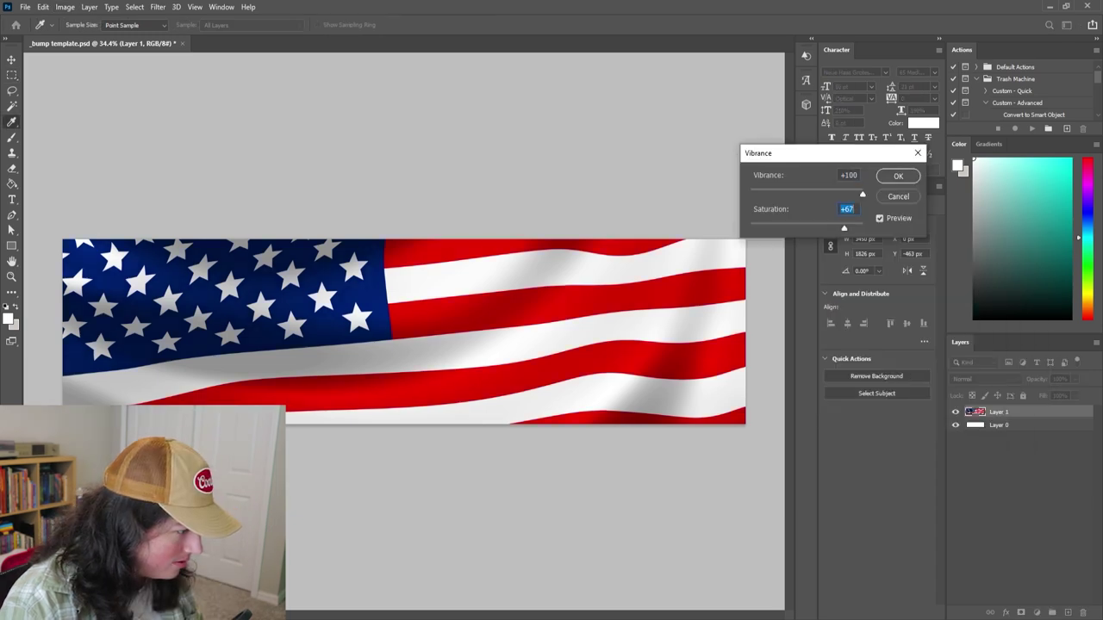
{"action": "key", "text": "Return"}
Add the yellow 'I need to get hurt really bad.' text, then zoom out to the whole banner
{"action": "key", "text": "m"}
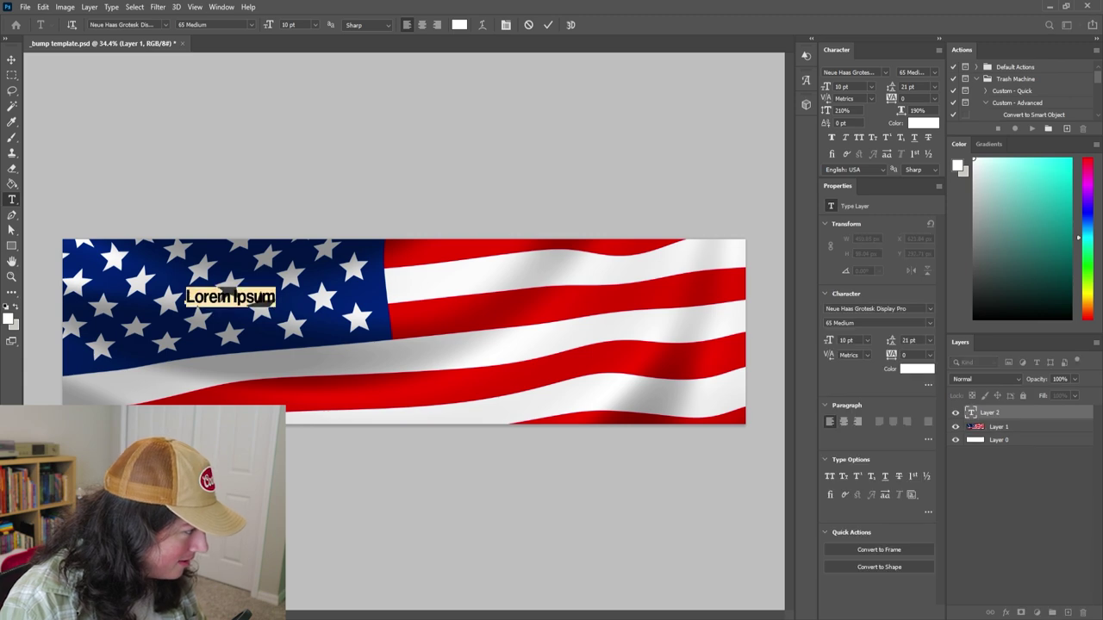
{"action": "type", "text": "O GET HURT"}
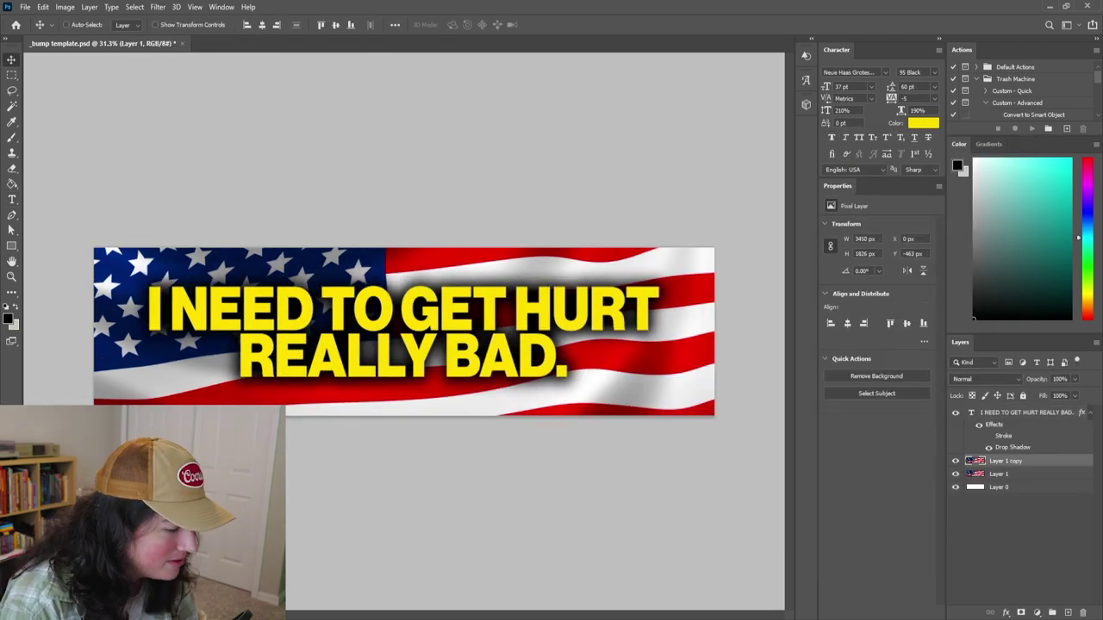
{"action": "key", "text": "ctrl+k"}
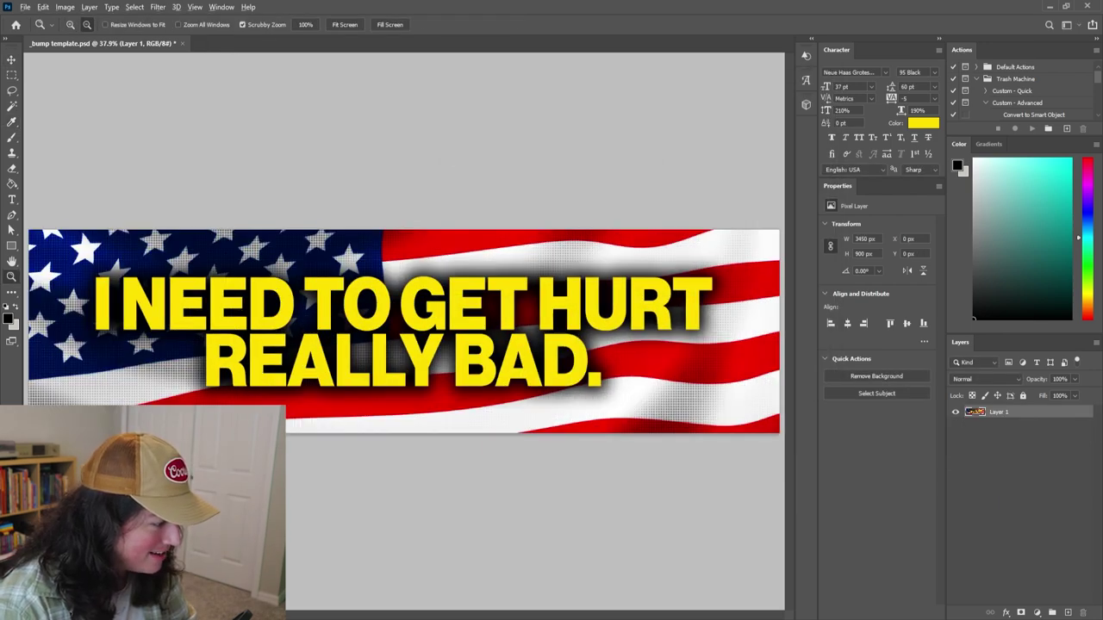
{"action": "left_click_drag", "start_coordinate": [398, 348], "coordinate": [379, 347]}
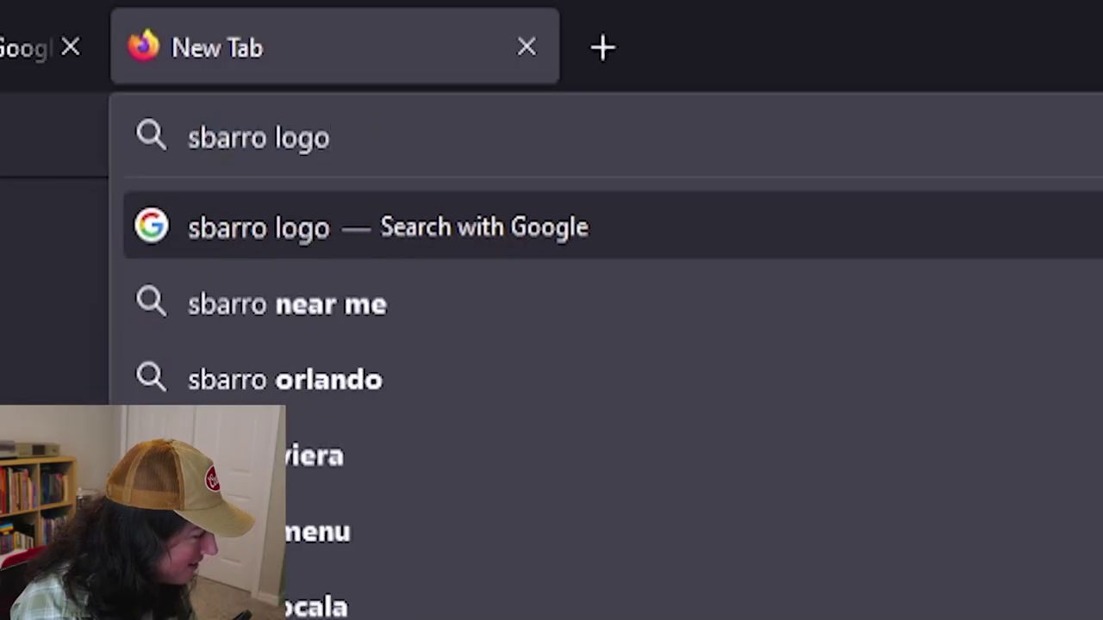
Search for the Sbarro logo and browse its image results
{"action": "key", "text": "Return"}
{"action": "left_click", "coordinate": [314, 428]}
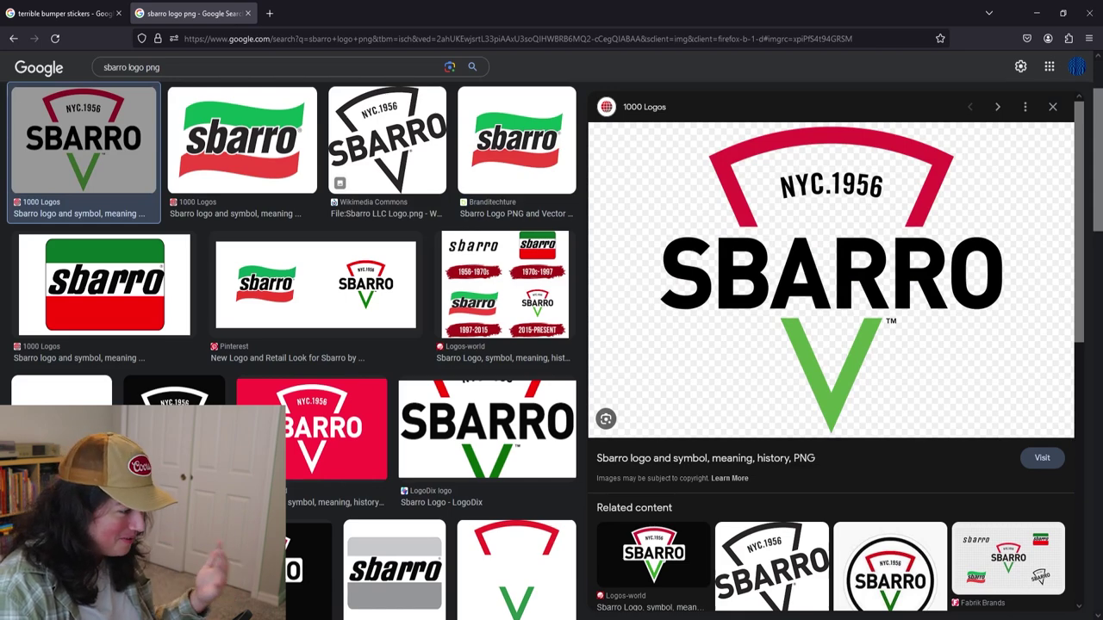
{"action": "scroll", "coordinate": [293, 344], "scroll_direction": "down", "scroll_amount": 2}
{"action": "scroll", "coordinate": [293, 345], "scroll_direction": "down", "scroll_amount": 3}
{"action": "scroll", "coordinate": [293, 344], "scroll_direction": "down", "scroll_amount": 4}
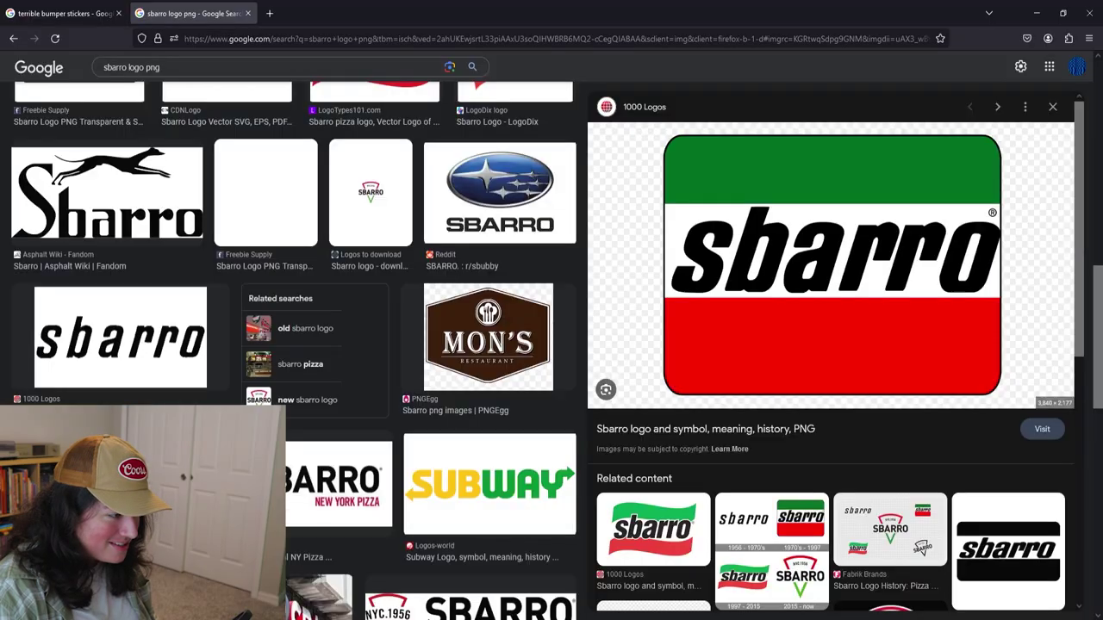
{"action": "scroll", "coordinate": [293, 344], "scroll_direction": "up", "scroll_amount": 10}
Find and save the Quiznos logo, then move it right across the black banner
{"action": "type", "text": "quiznos log"}
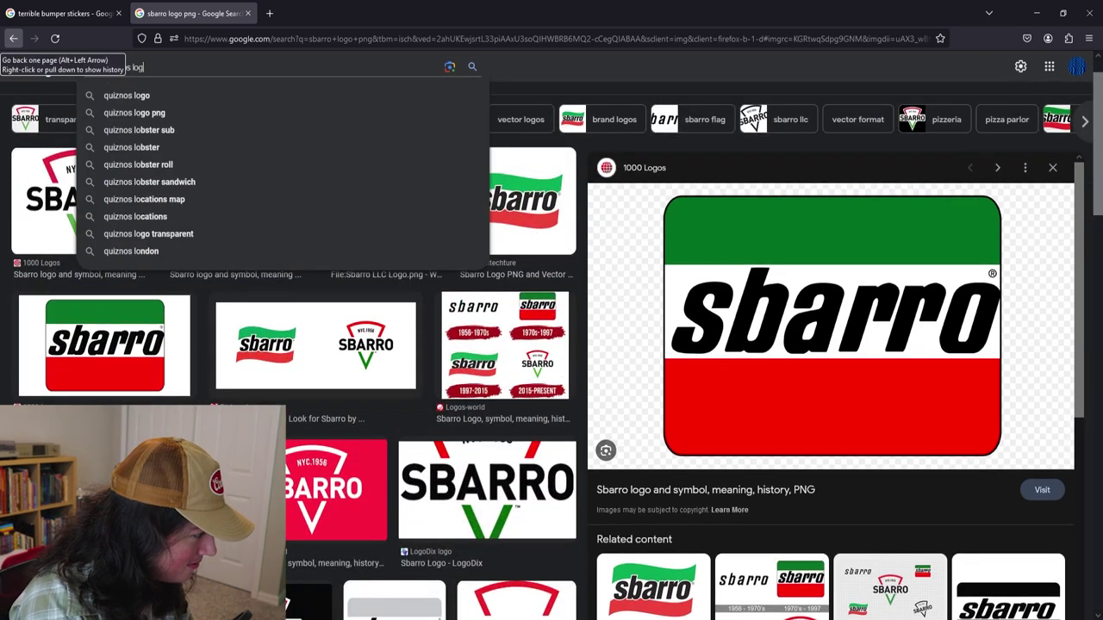
{"action": "type", "text": "o"}
{"action": "key", "text": "Return"}
{"action": "right_click", "coordinate": [793, 190]}
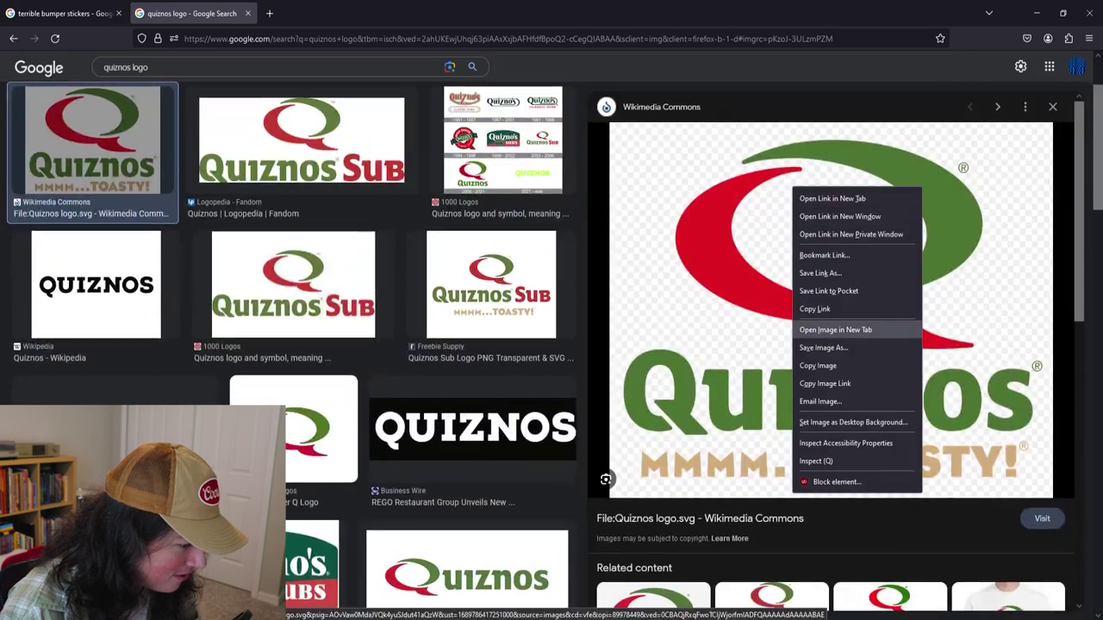
{"action": "left_click", "coordinate": [823, 347]}
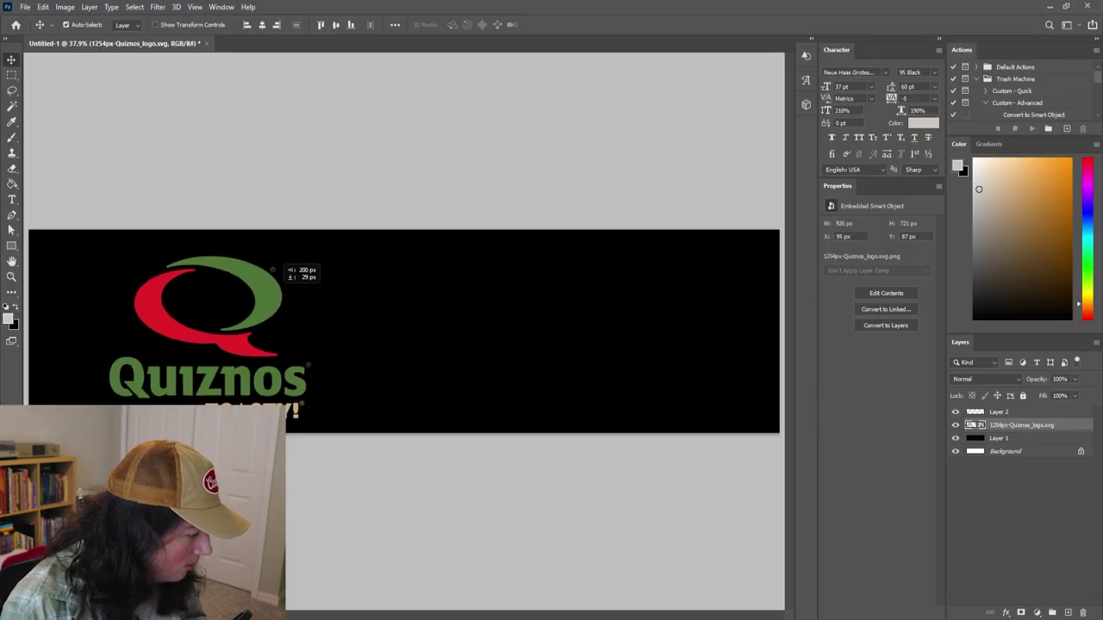
{"action": "mouse_move", "coordinate": [276, 263]}
{"action": "left_mouse_down"}
{"action": "mouse_move", "coordinate": [626, 263]}
{"action": "mouse_move", "coordinate": [588, 262]}
{"action": "left_mouse_up"}
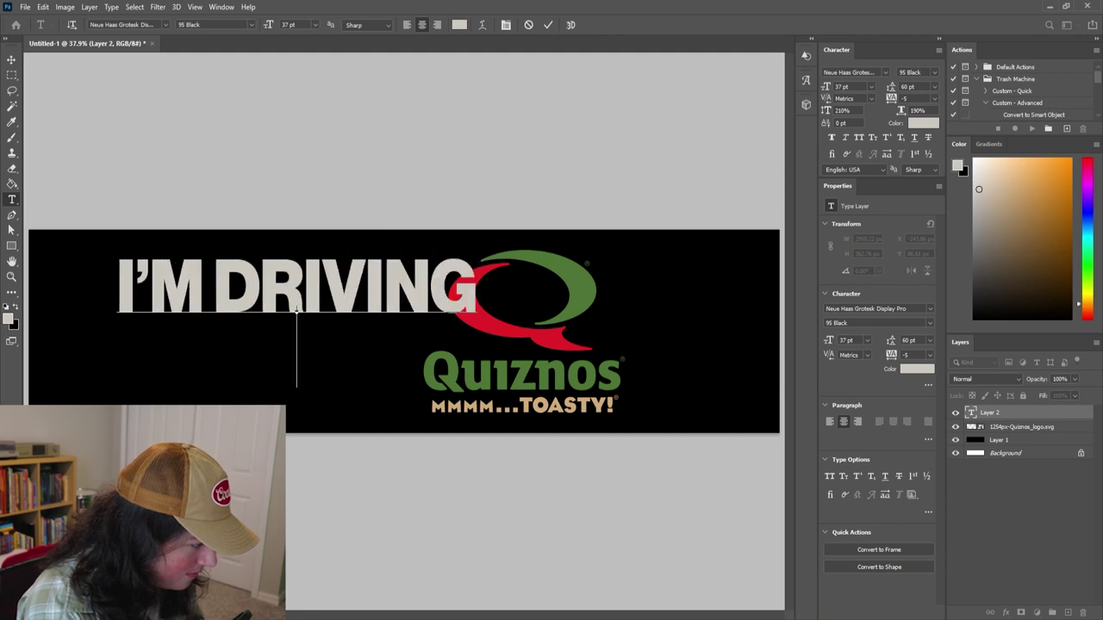
Shift the text left, set it in Impact, and retype it as 'OUT OF THE WAY! PAPA NEEDS HIS'
{"action": "type", "text": "UCKIN"}
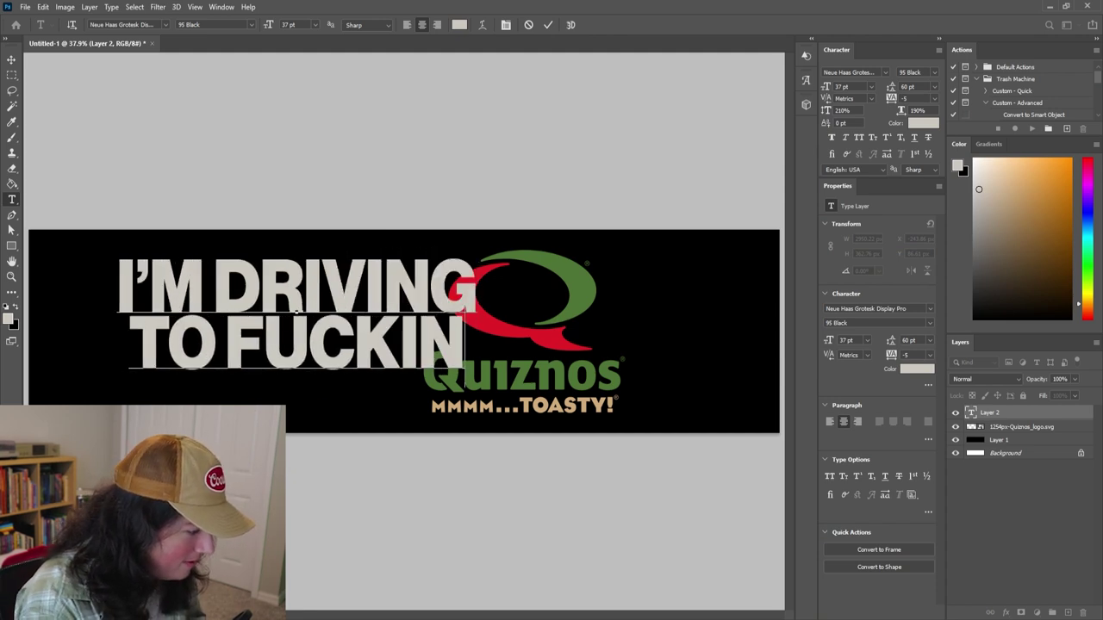
{"action": "type", "text": "'"}
{"action": "left_click_drag", "start_coordinate": [296, 311], "coordinate": [266, 312]}
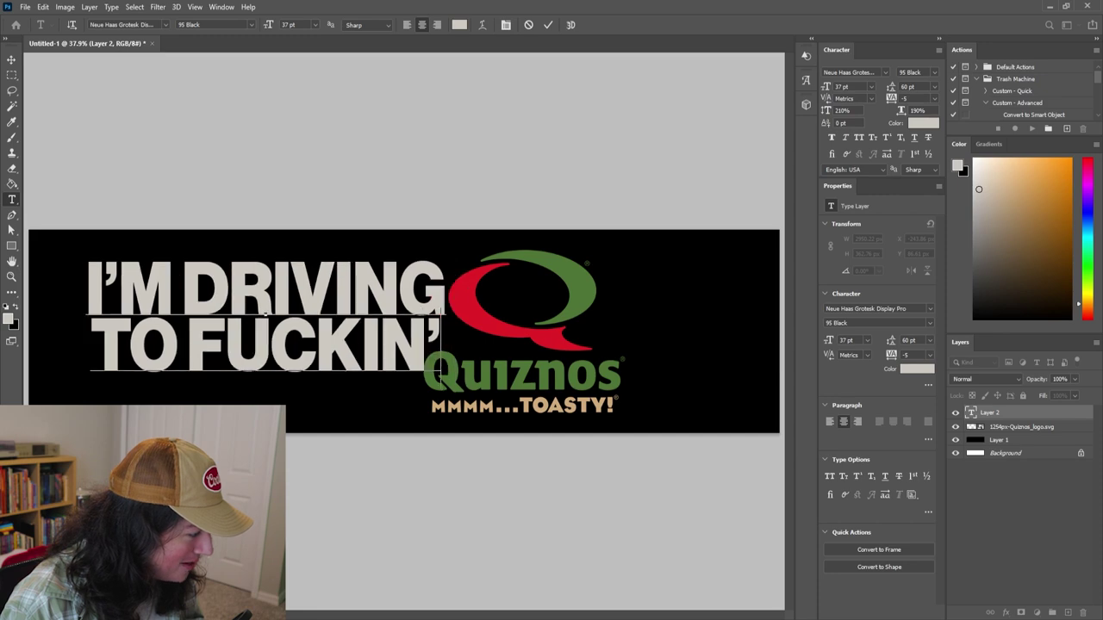
{"action": "key", "text": "ctrl+a"}
{"action": "left_click", "coordinate": [165, 24]}
{"action": "left_click", "coordinate": [172, 143]}
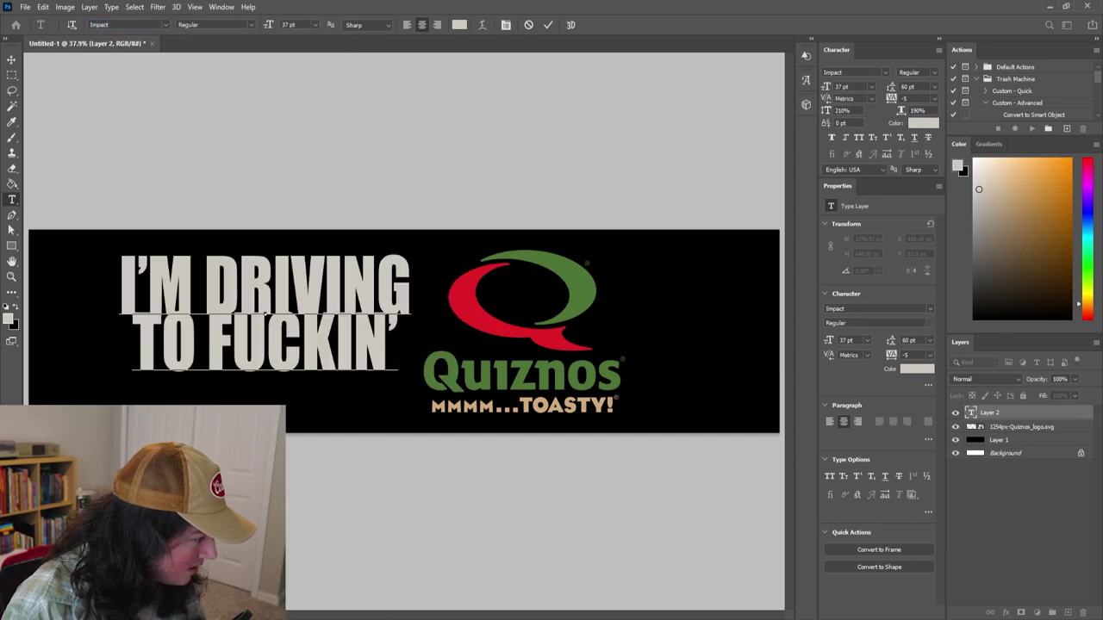
{"action": "type", "text": "OUT OF THE WAY! PAPA"}
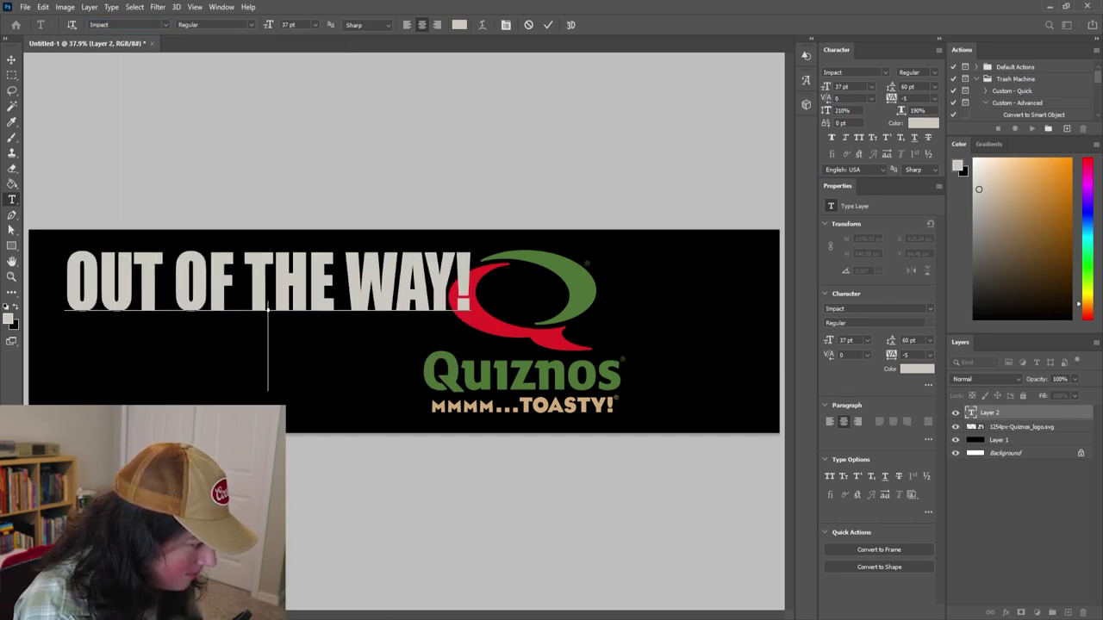
{"action": "type", "text": " NEED"}
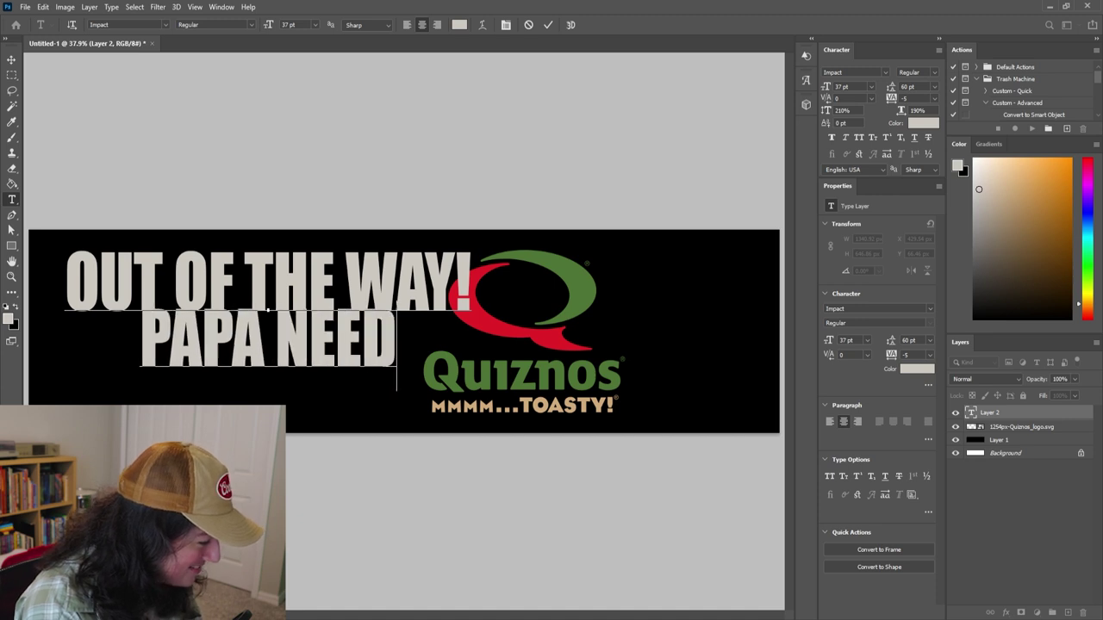
{"action": "type", "text": "S HIS"}
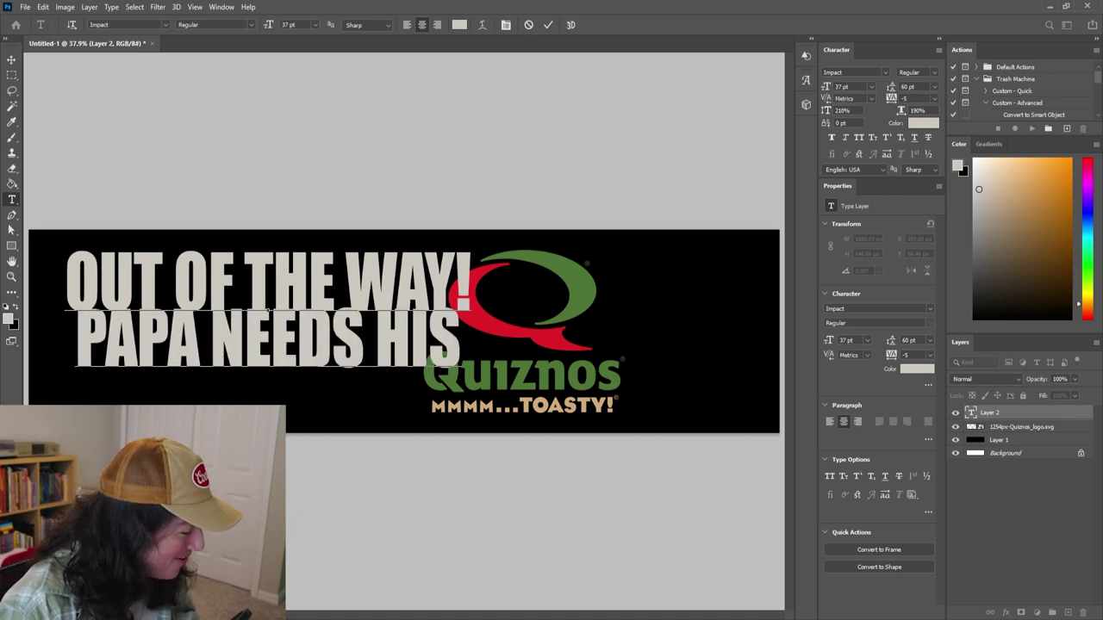
{"action": "key", "text": "ctrl+a"}
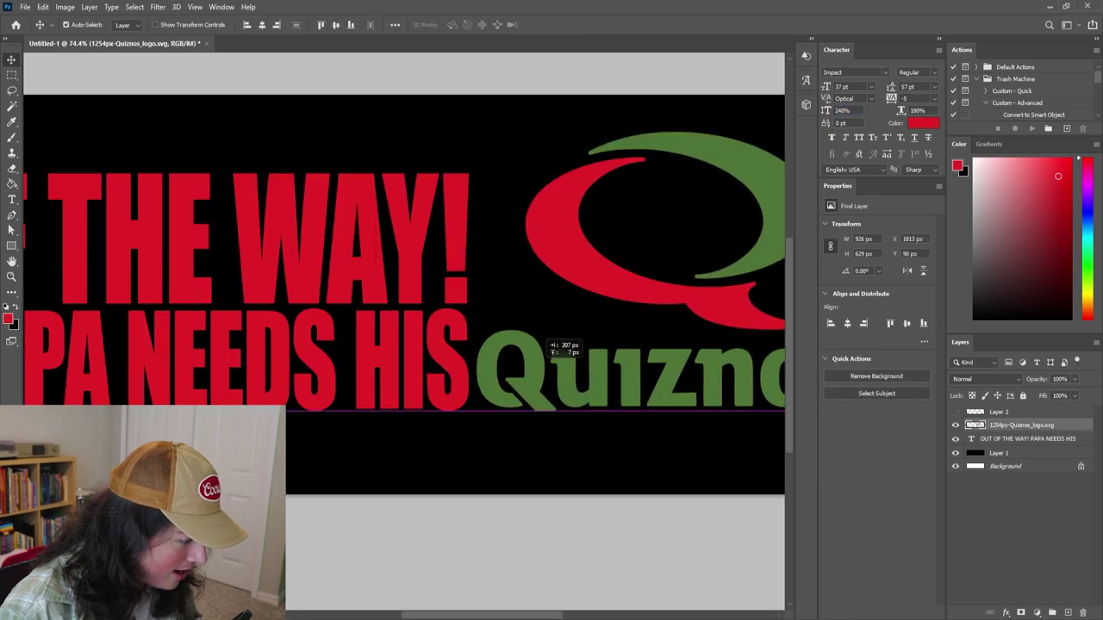
Move the Quiznos logo to sit just after 'PAPA NEEDS HIS', nudging it slightly right
{"action": "left_click_drag", "start_coordinate": [517, 362], "coordinate": [371, 362]}
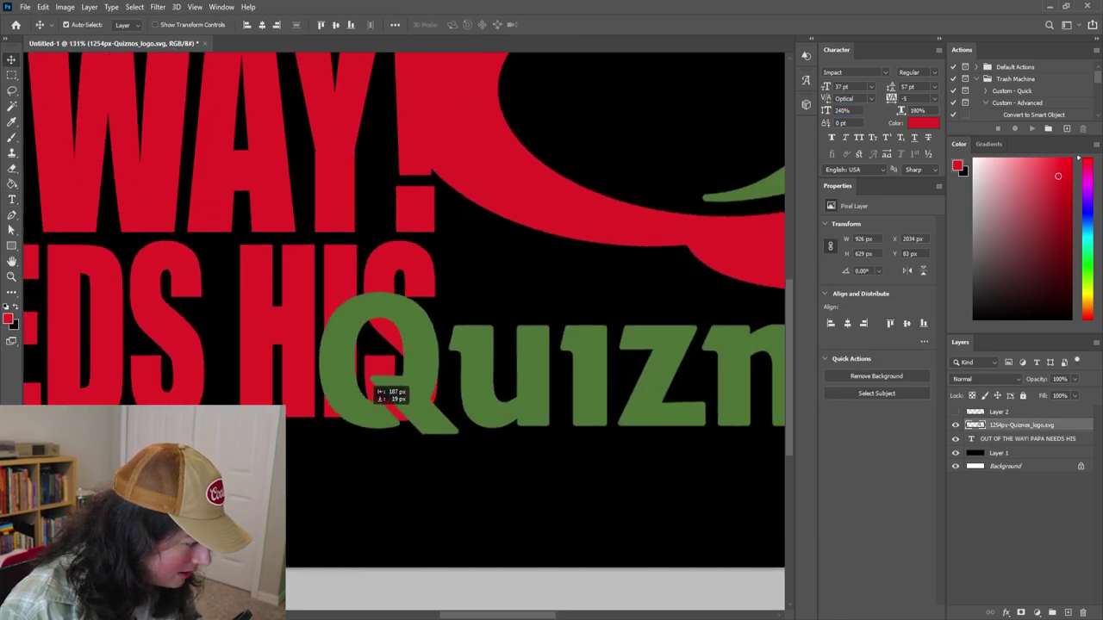
{"action": "scroll", "coordinate": [388, 345], "scroll_direction": "up", "scroll_amount": 5}
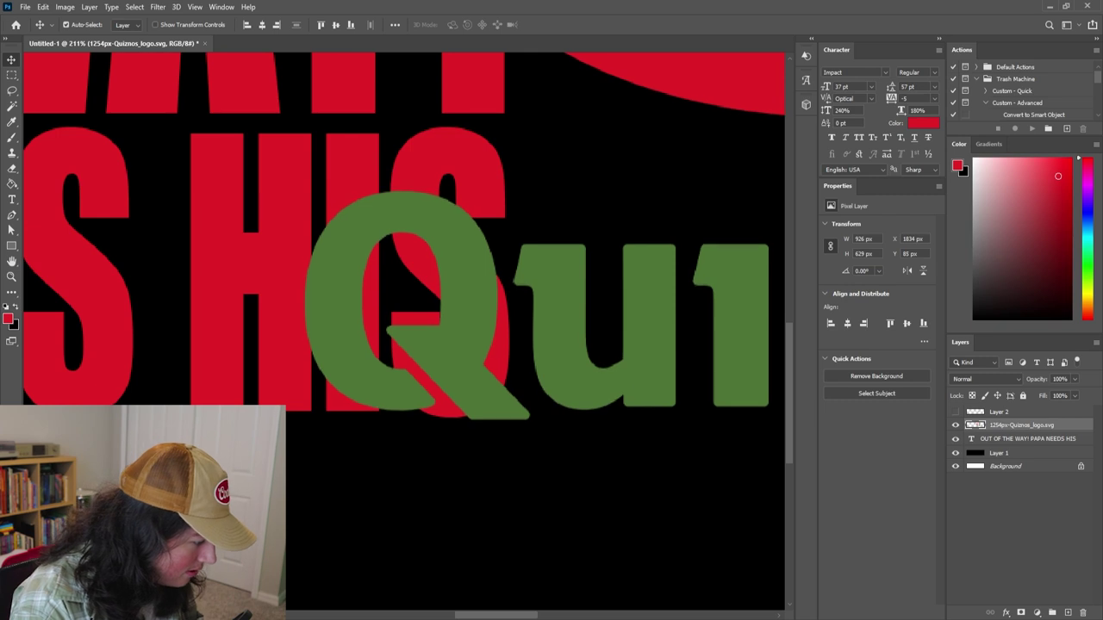
{"action": "scroll", "coordinate": [405, 327], "scroll_direction": "down", "scroll_amount": 2}
{"action": "left_click_drag", "start_coordinate": [405, 301], "coordinate": [552, 301]}
{"action": "scroll", "coordinate": [405, 327], "scroll_direction": "down", "scroll_amount": 2}
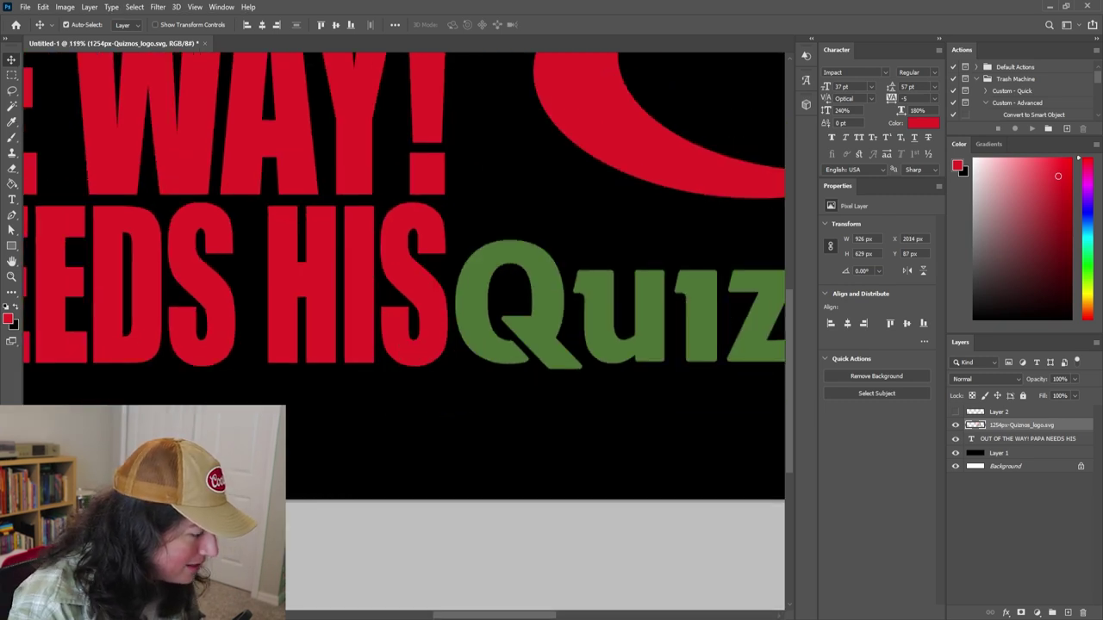
{"action": "scroll", "coordinate": [405, 328], "scroll_direction": "down", "scroll_amount": 2}
{"action": "key", "text": "shift+Right"}
{"action": "key", "text": "shift+Right"}
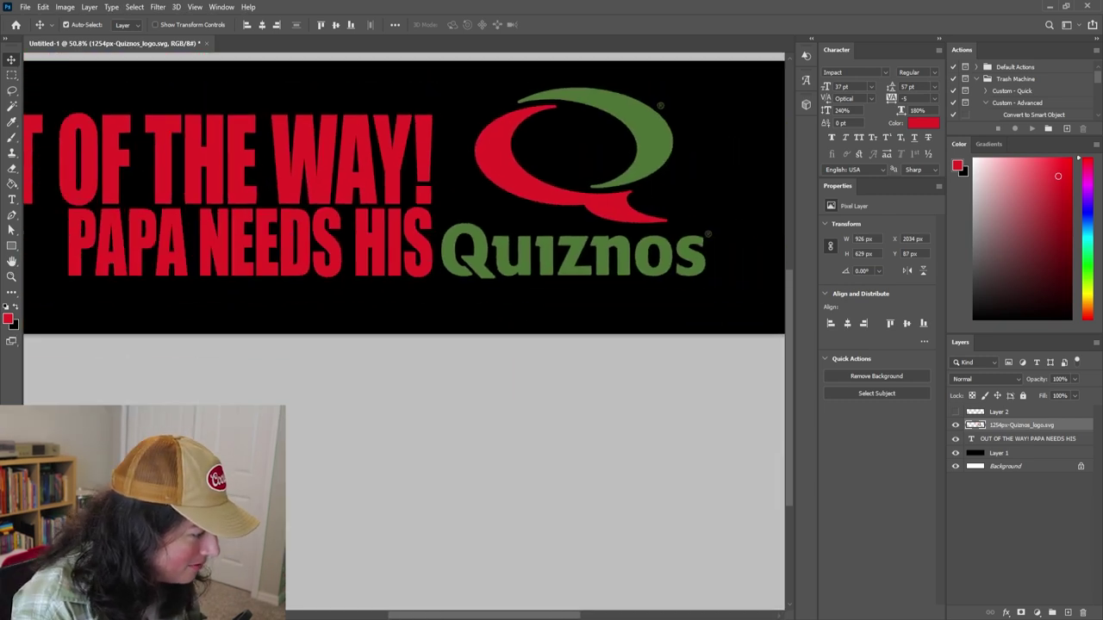
{"action": "key", "text": "shift+Right"}
Shrink the logo to about 87% and show the black background layer behind the sticker
{"action": "key", "text": "ctrl+t"}
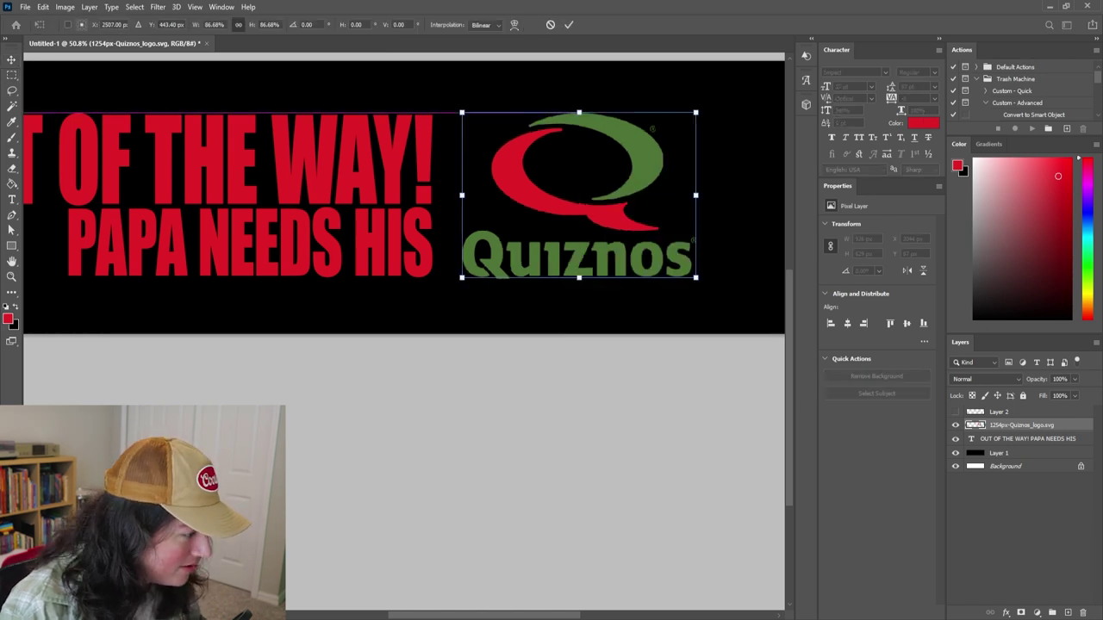
{"action": "key", "text": "Return"}
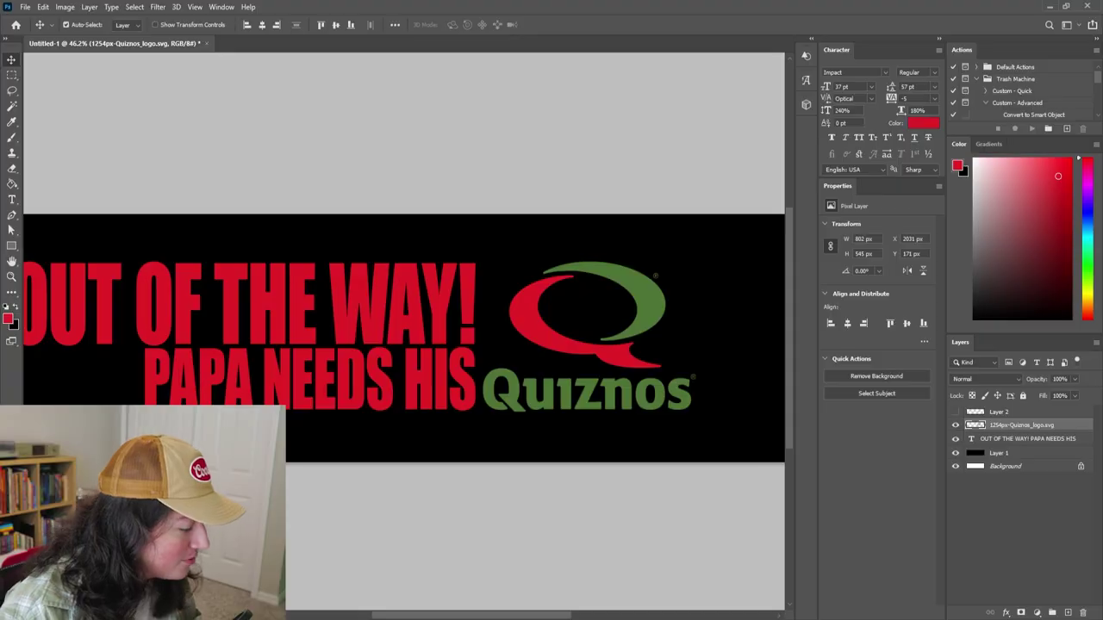
{"action": "scroll", "coordinate": [418, 311], "scroll_direction": "down", "scroll_amount": 3}
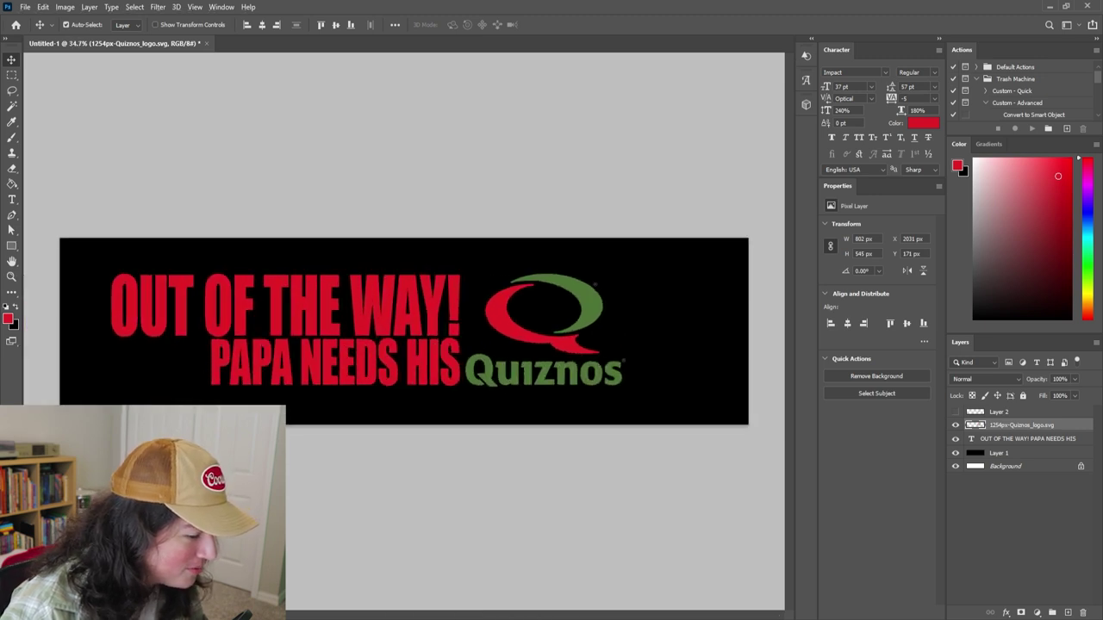
{"action": "key", "text": "shift+alt+bracketleft"}
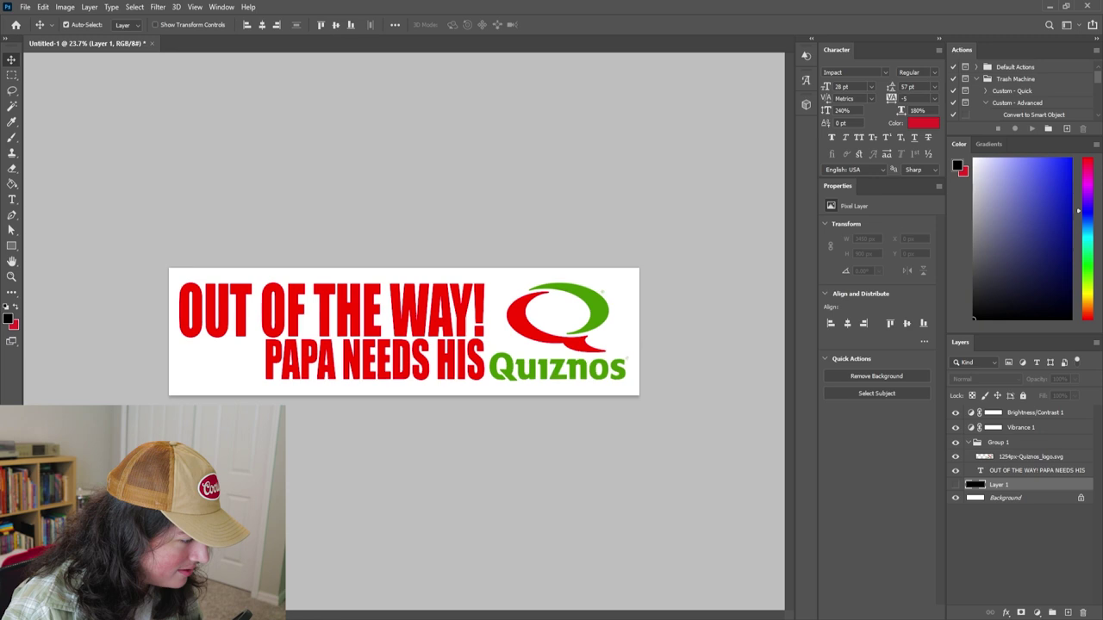
{"action": "left_click", "coordinate": [955, 484]}
{"action": "scroll", "coordinate": [404, 332], "scroll_direction": "down", "scroll_amount": 2}
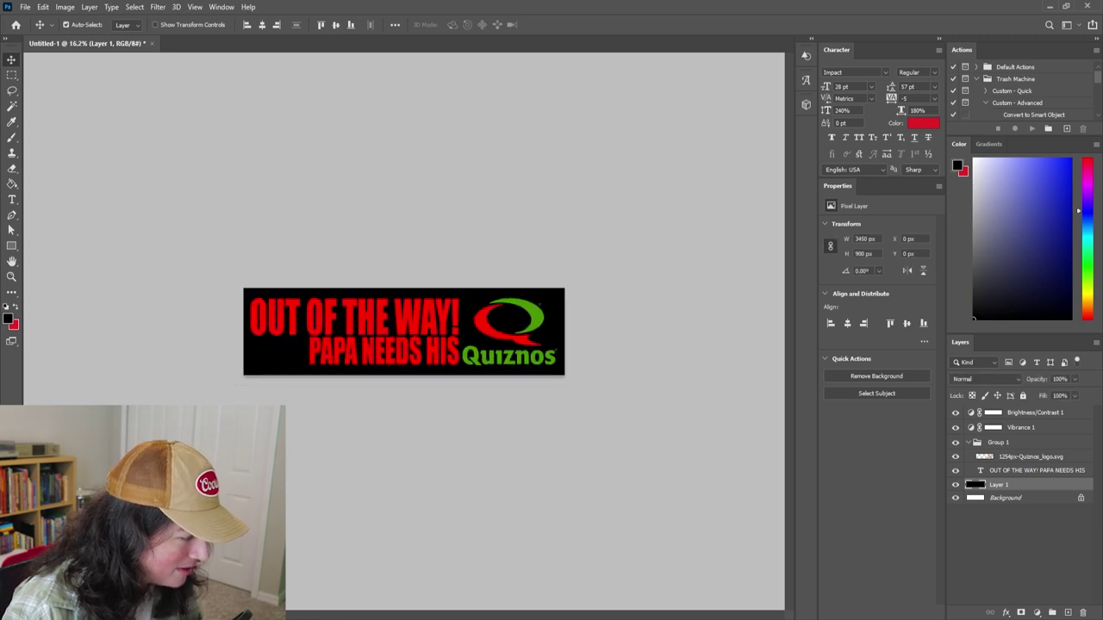
{"action": "scroll", "coordinate": [404, 332], "scroll_direction": "up", "scroll_amount": 2}
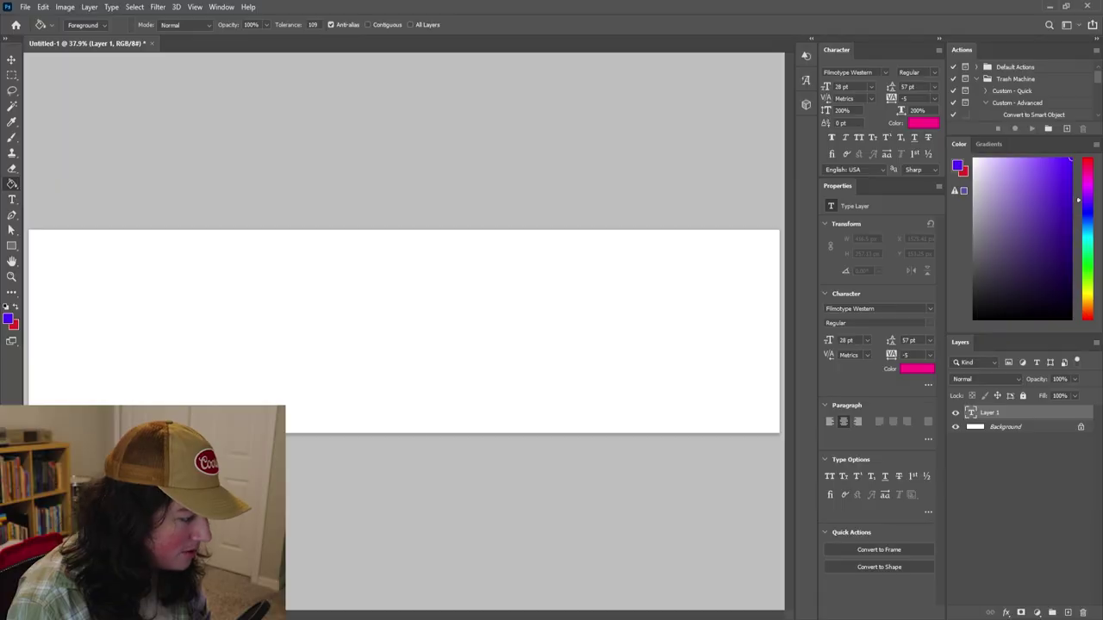
Fill the canvas blue and type 'I have had enough of this world... and now I must leave...' on two lines
{"action": "key", "text": "alt+BackSpace"}
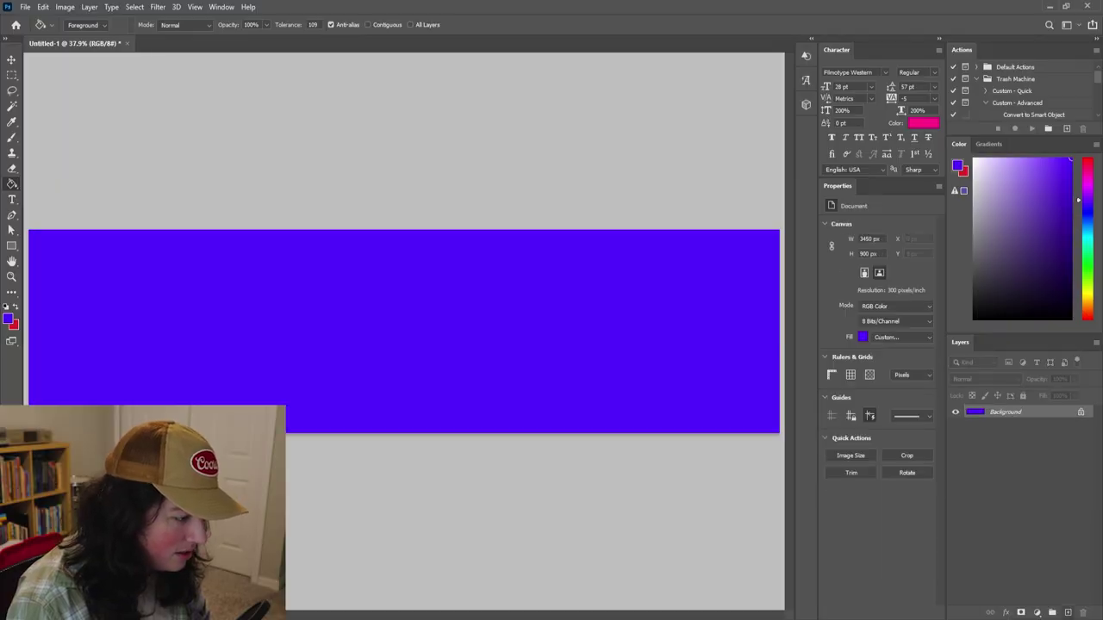
{"action": "key", "text": "t"}
{"action": "left_click", "coordinate": [379, 316]}
{"action": "type", "text": "I "}
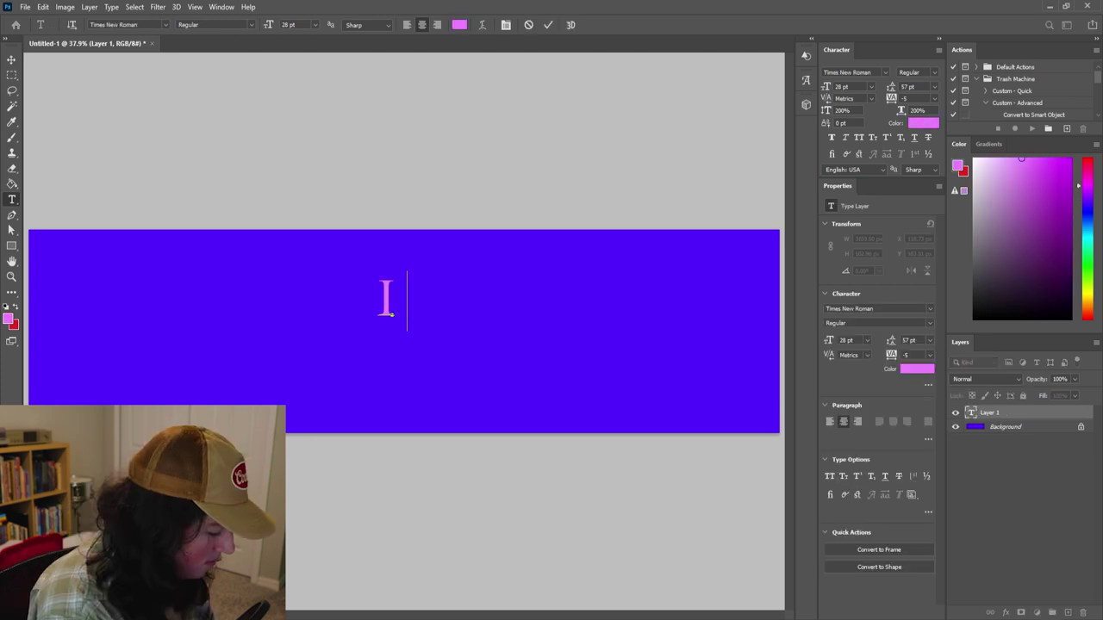
{"action": "type", "text": "have had enough of this wor"}
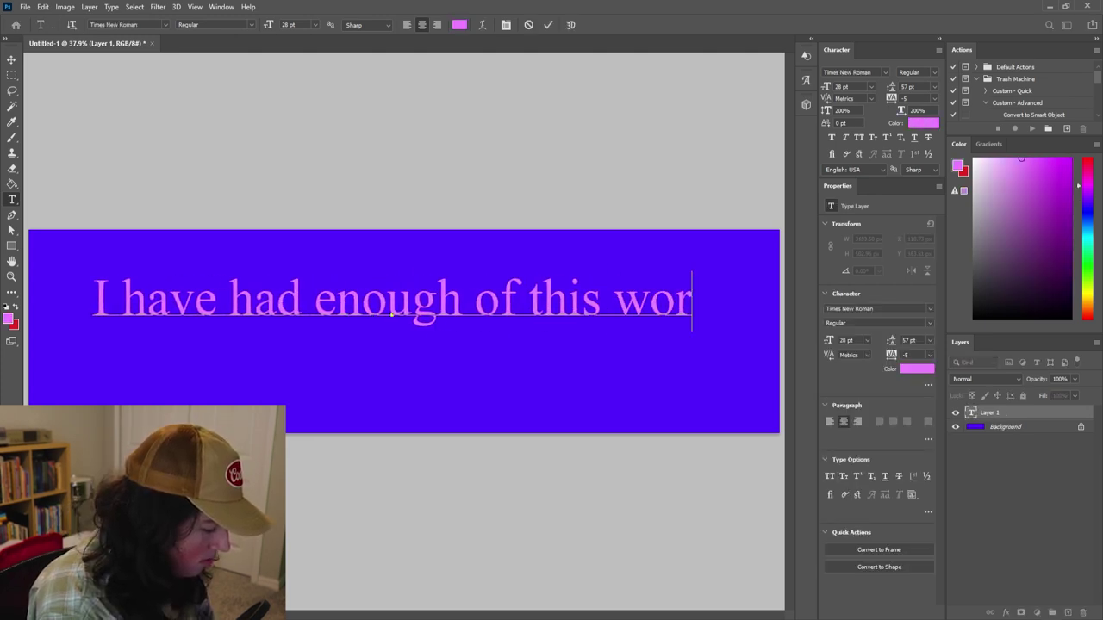
{"action": "type", "text": "ld..."}
{"action": "key", "text": "Return"}
{"action": "type", "text": "and now I m"}
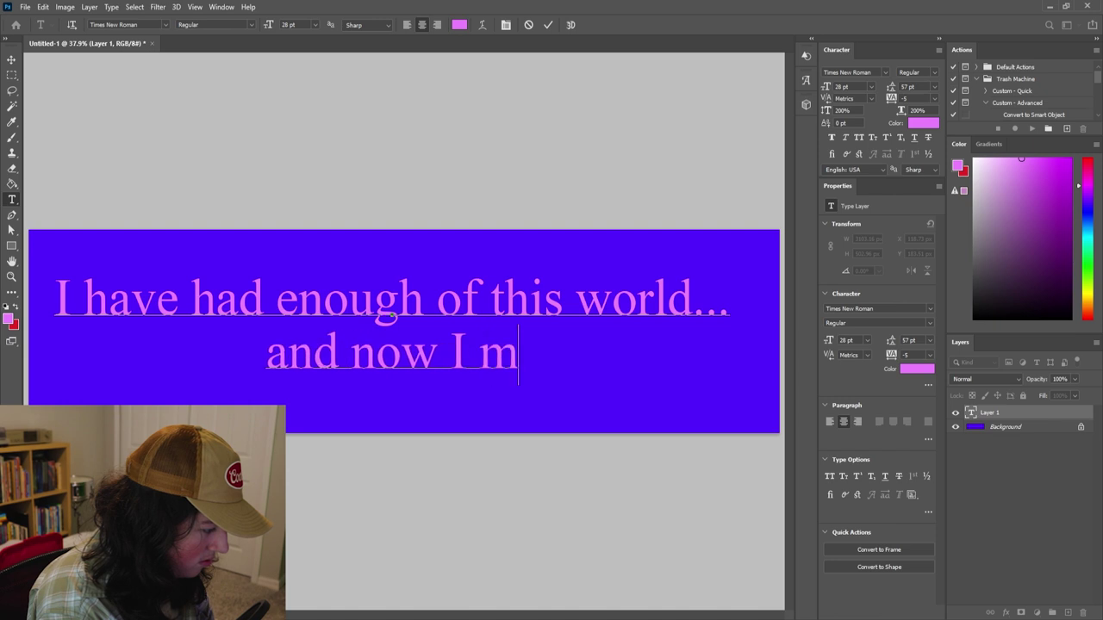
{"action": "type", "text": "ust leave..."}
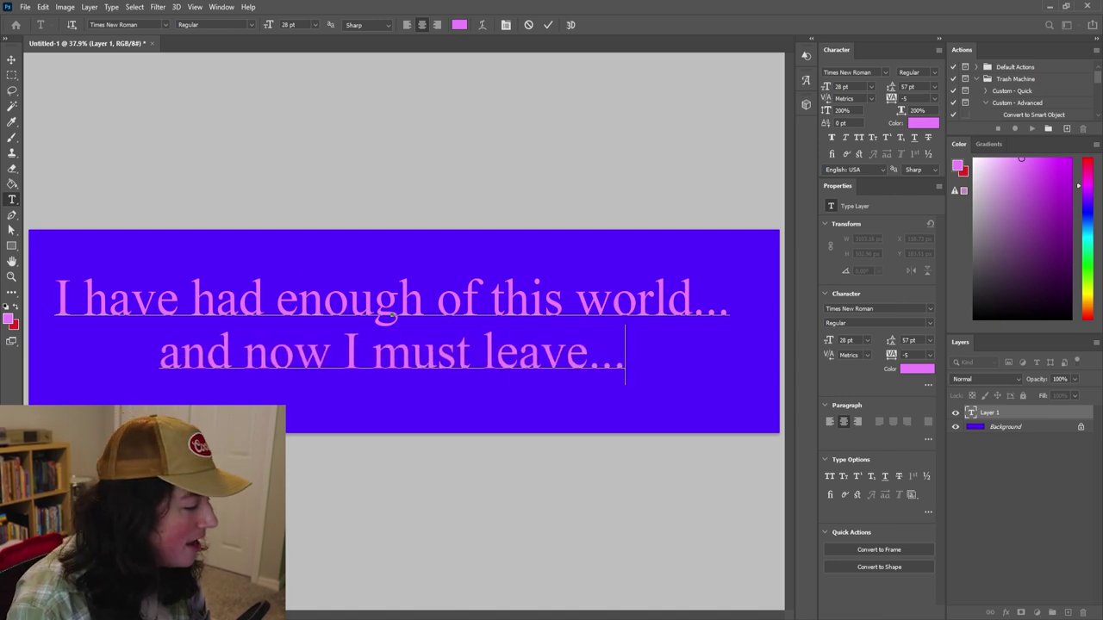
{"action": "type", "text": "holy mo"}
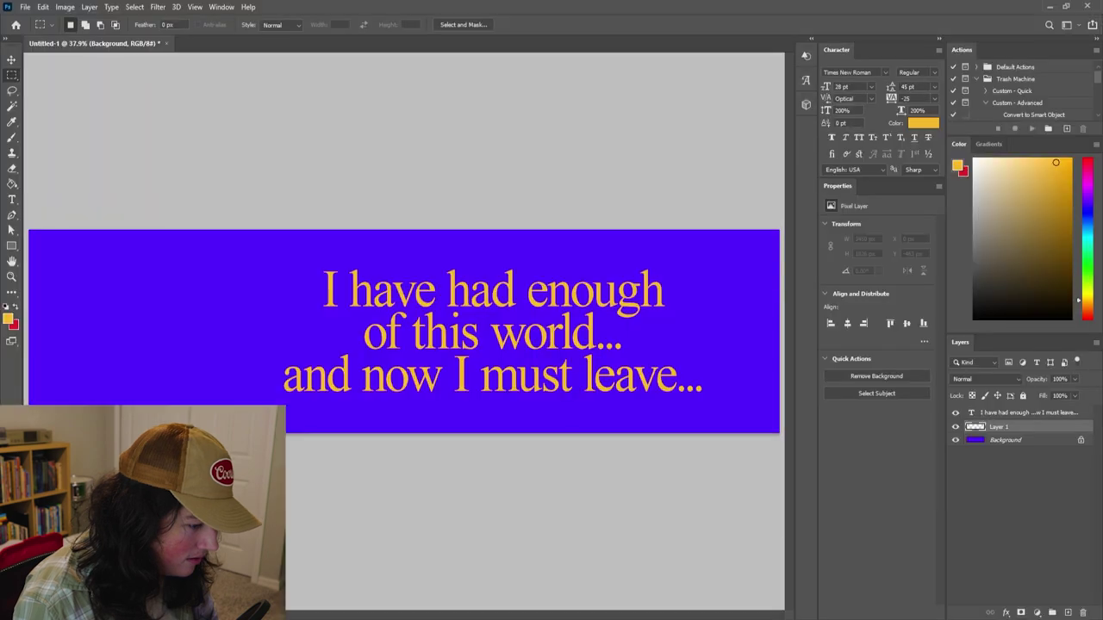
Stretch the mountain photo wider and apply a Color Halftone filter to it
{"action": "left_click_drag", "start_coordinate": [702, 362], "coordinate": [780, 362]}
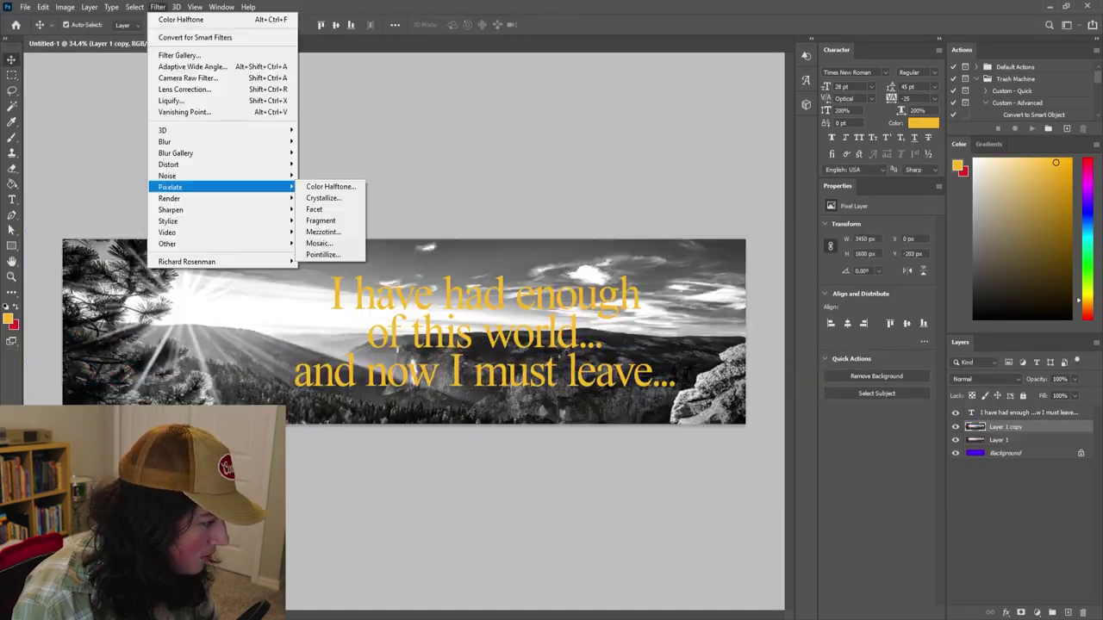
{"action": "left_click", "coordinate": [330, 182]}
{"action": "key", "text": "Return"}
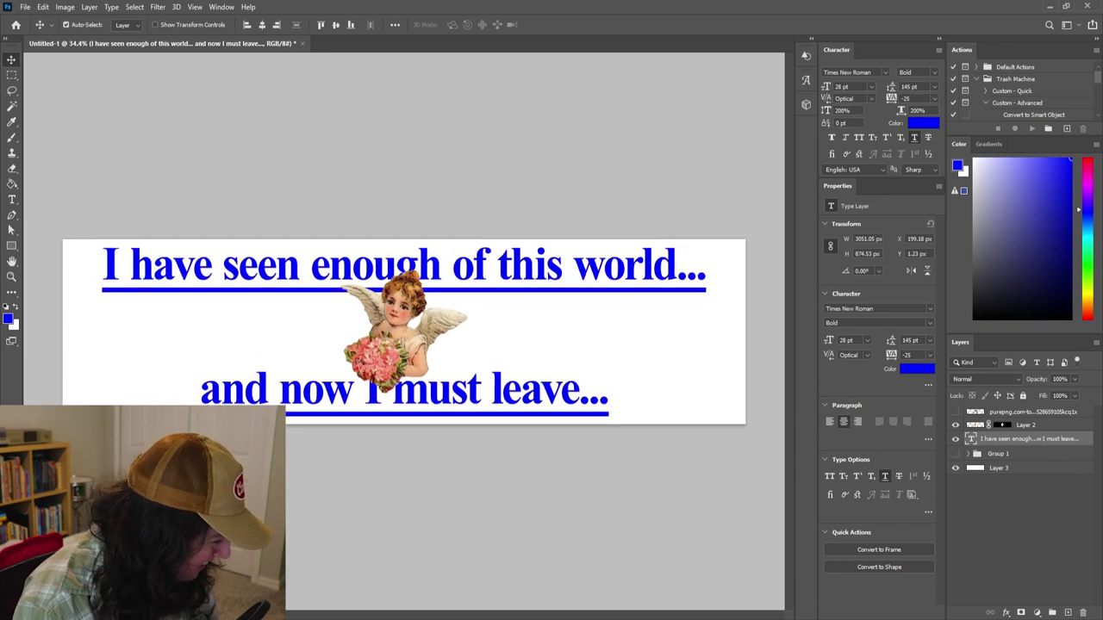
Retype the second line as 'And now, I must drive into the sun...' and commit it
{"action": "key", "text": "ctrl+plus"}
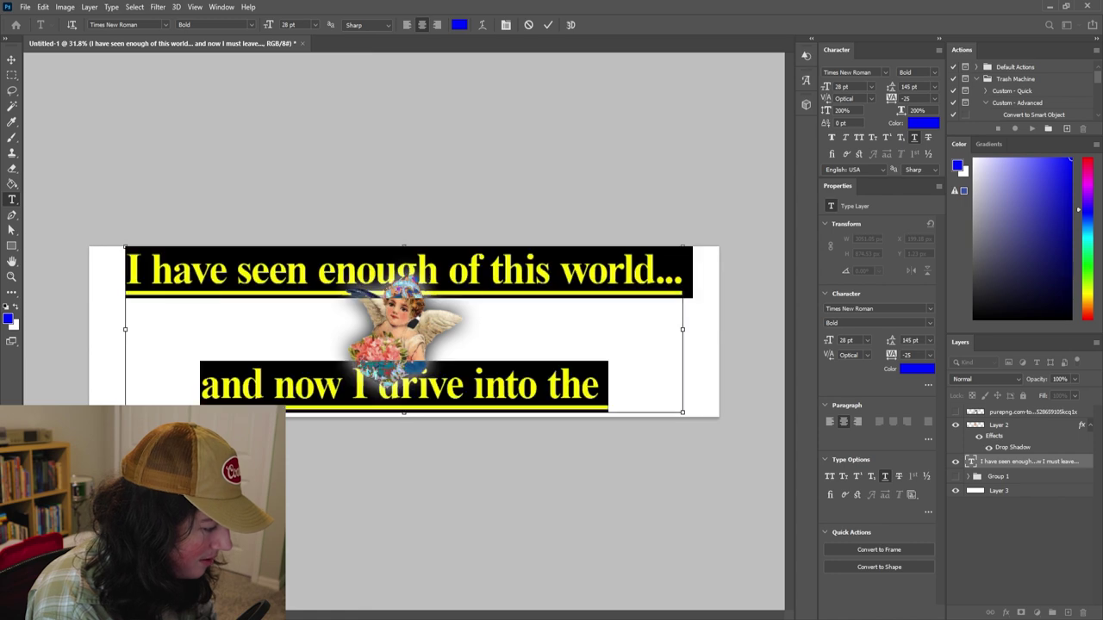
{"action": "type", "text": "drive in"}
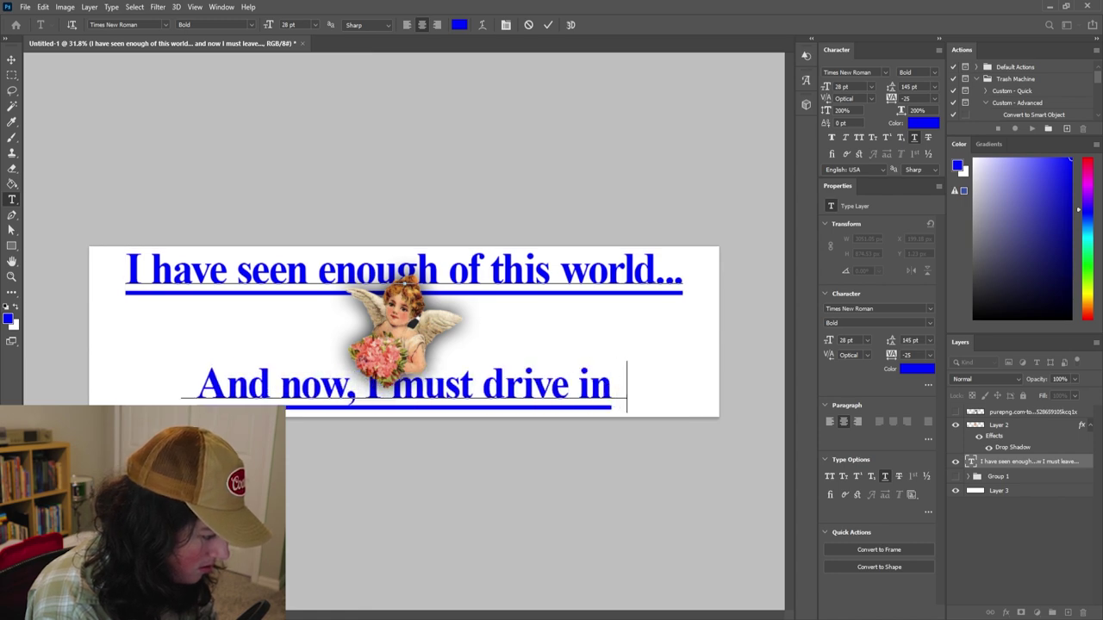
{"action": "type", "text": "to the sun..."}
{"action": "key", "text": "ctrl+Return"}
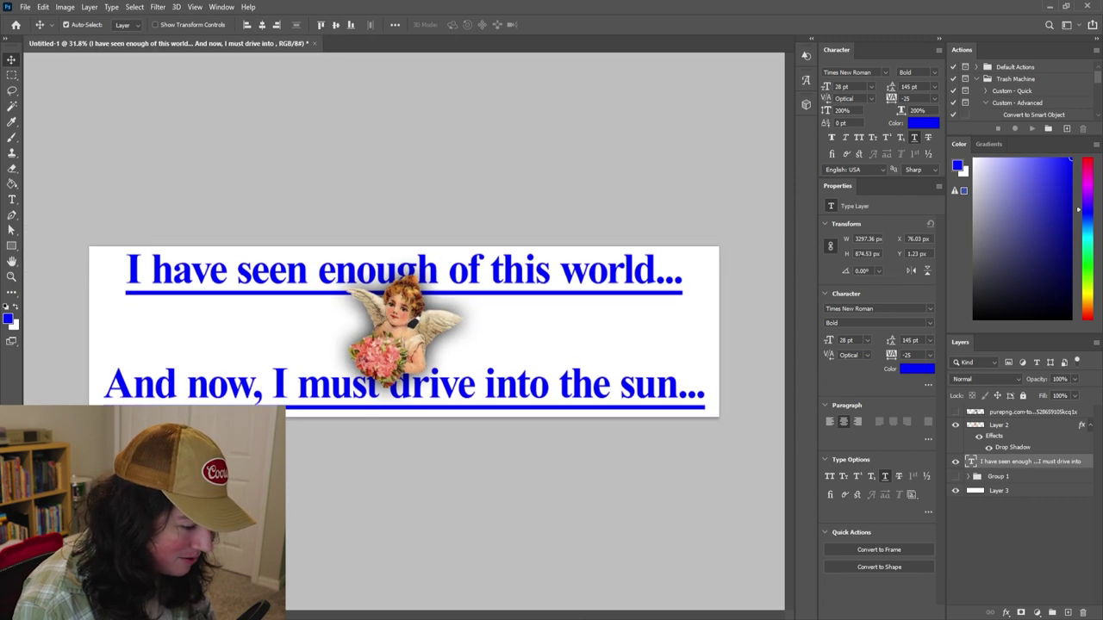
{"action": "scroll", "coordinate": [408, 308], "scroll_direction": "down", "scroll_amount": 1}
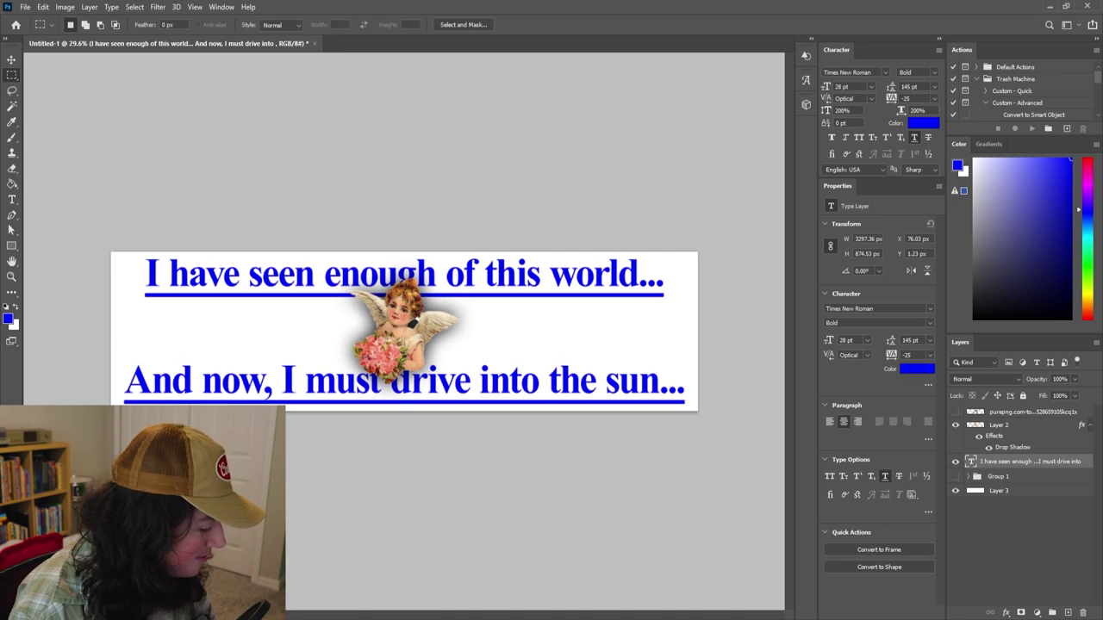
{"action": "key", "text": "alt+f"}
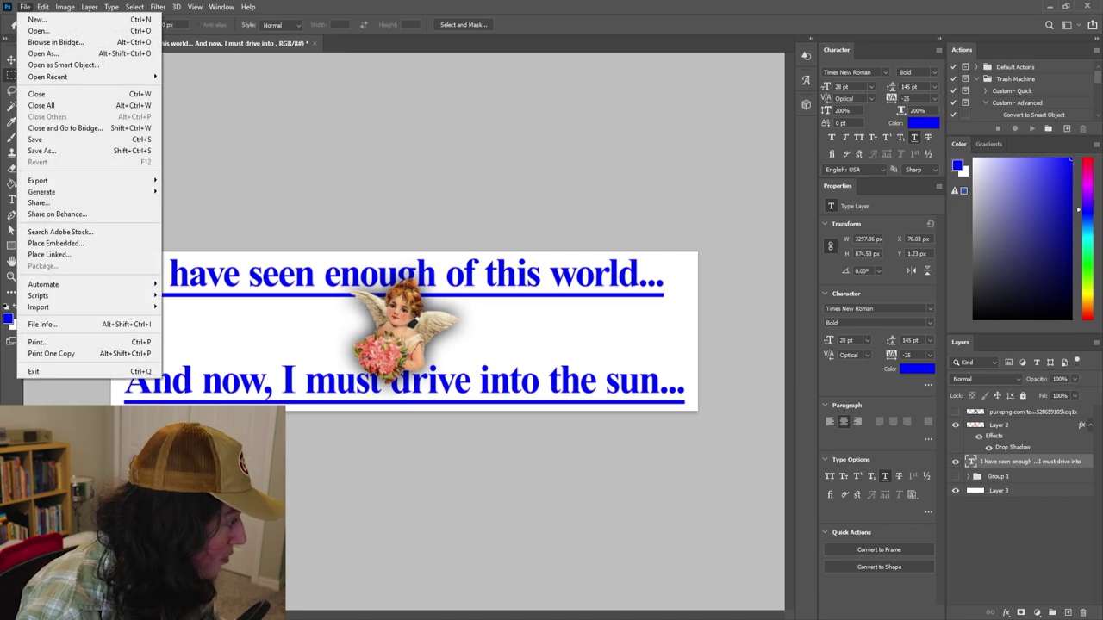
Save the cherub sticker, pick the Type tool in black, and start a browser search
{"action": "key", "text": "s"}
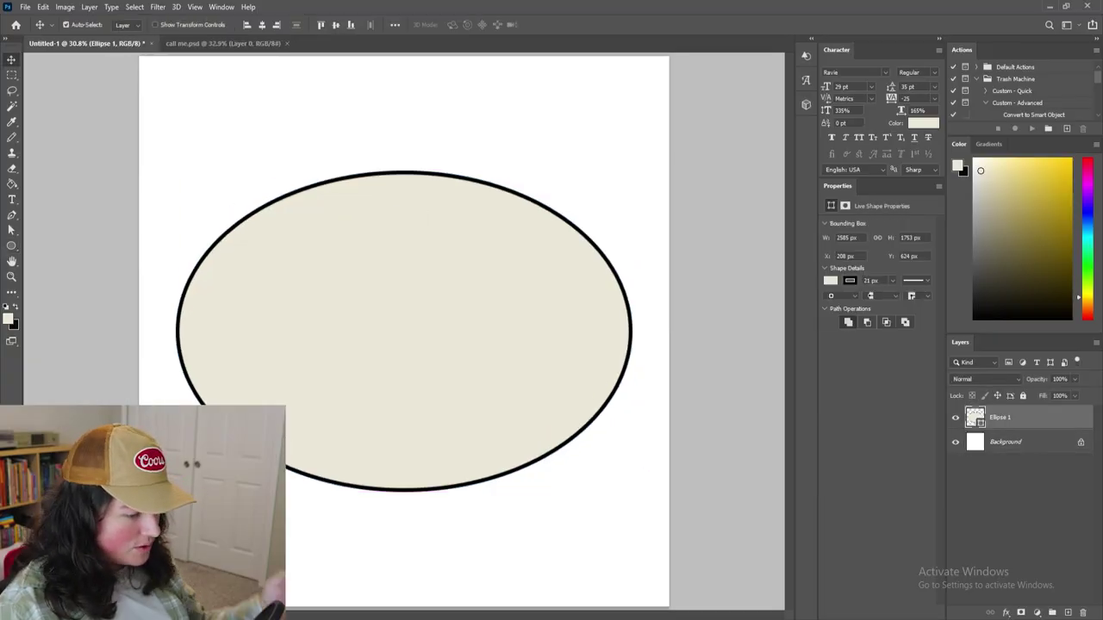
{"action": "key", "text": "t"}
{"action": "key", "text": "x"}
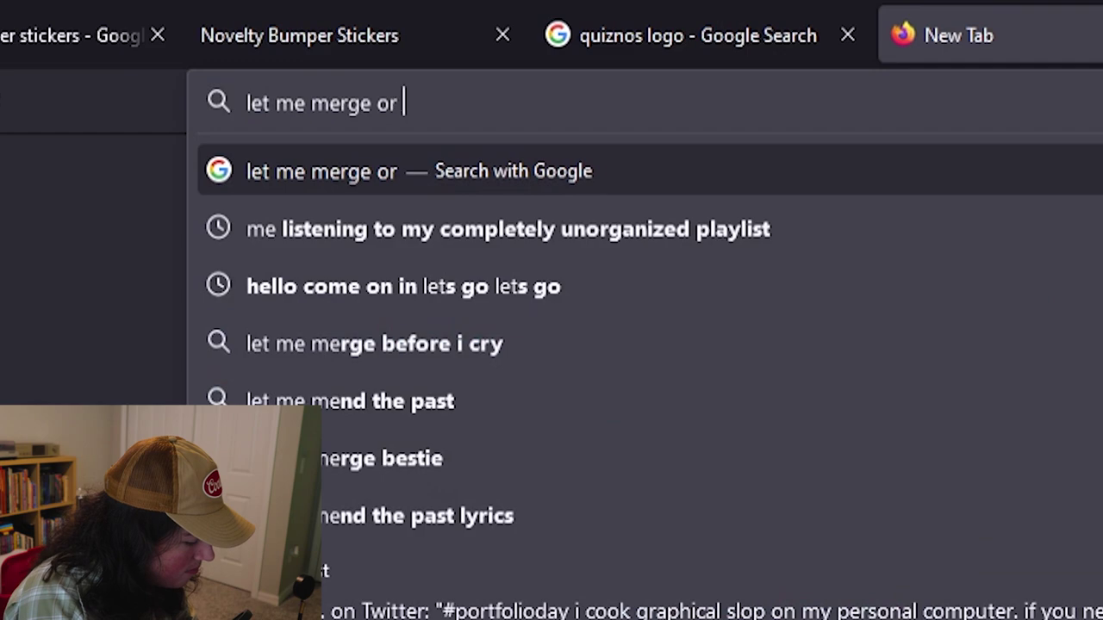
{"action": "type", "text": "ill k"}
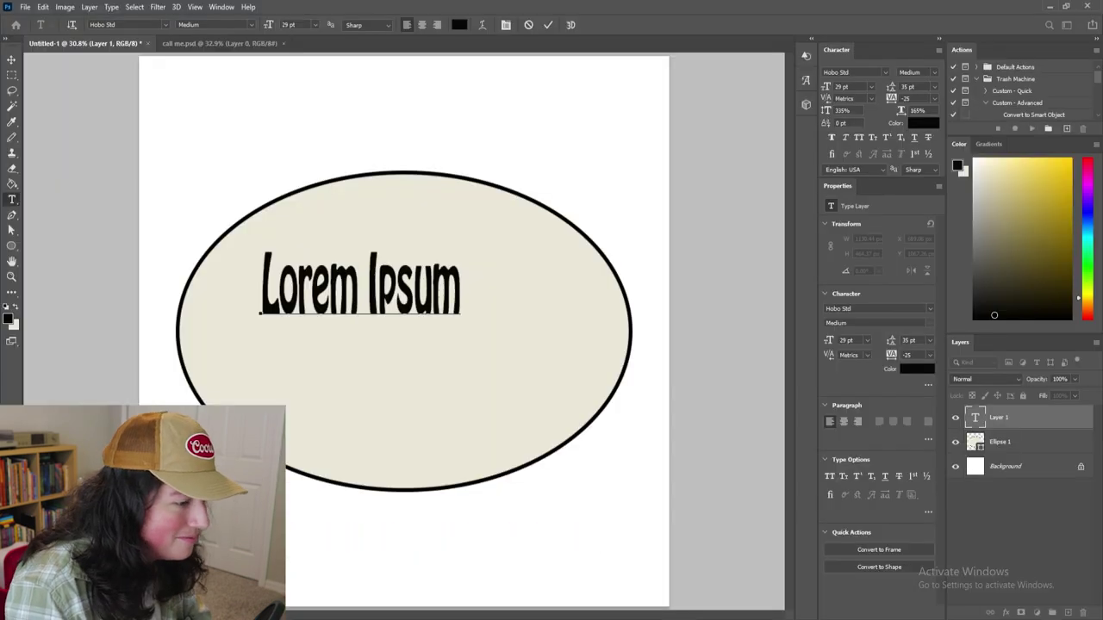
Scale the Hobo text to 200% both ways and enlarge it from 29 to 47 pt
{"action": "type", "text": "200"}
{"action": "key", "text": "Tab"}
{"action": "type", "text": "200"}
{"action": "key", "text": "Return"}
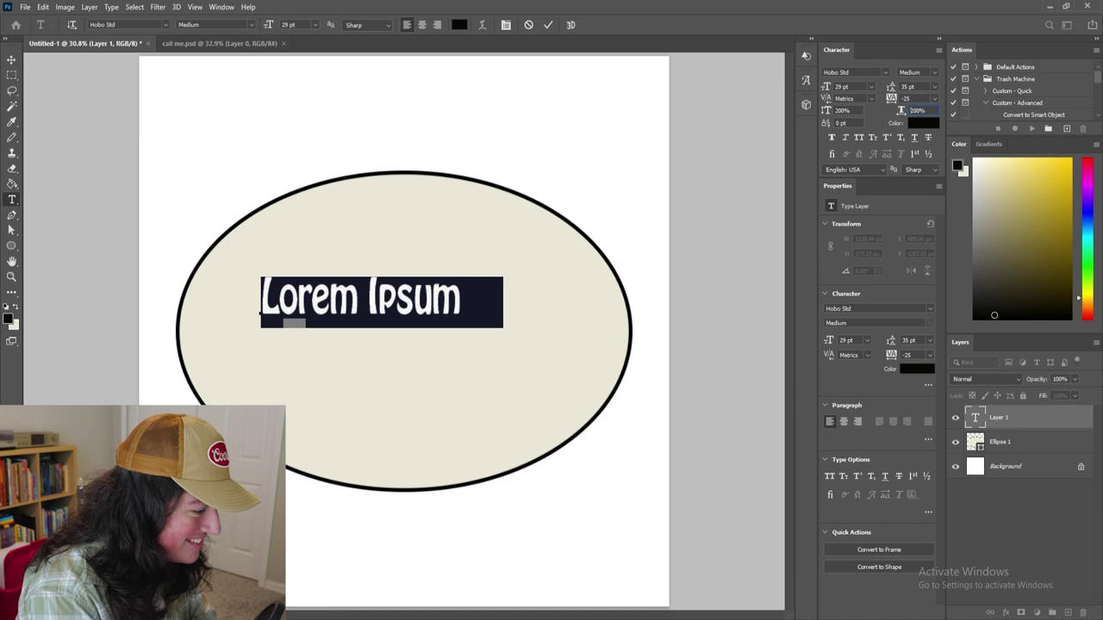
{"action": "left_click", "coordinate": [467, 301]}
{"action": "key", "text": "ctrl+a"}
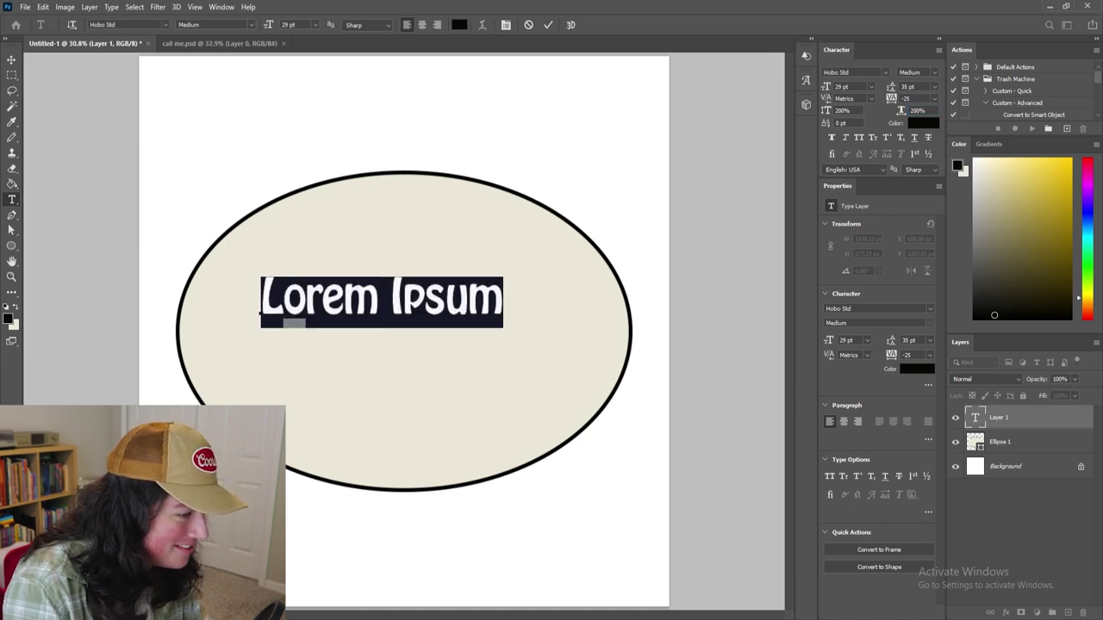
{"action": "key", "text": "ctrl+shift+period"}
{"action": "key", "text": "ctrl+shift+period"}
{"action": "key", "text": "ctrl+shift+period"}
{"action": "left_click", "coordinate": [553, 293]}
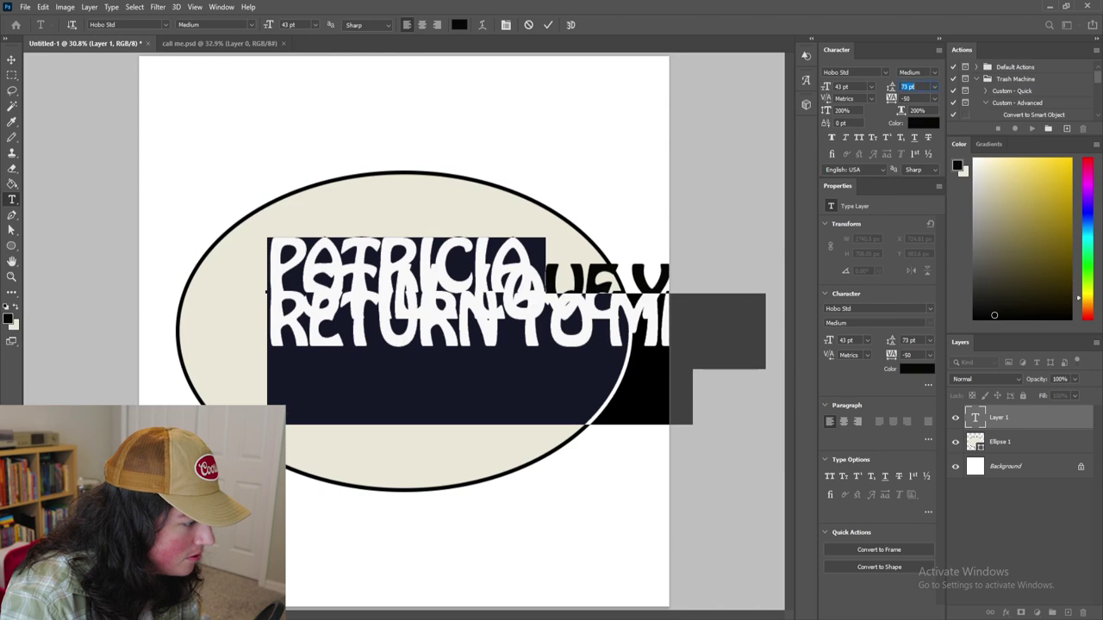
Type MICHELLE, leave a gap before YOU, and fetch the downloaded heart image
{"action": "type", "text": "MICHELLE"}
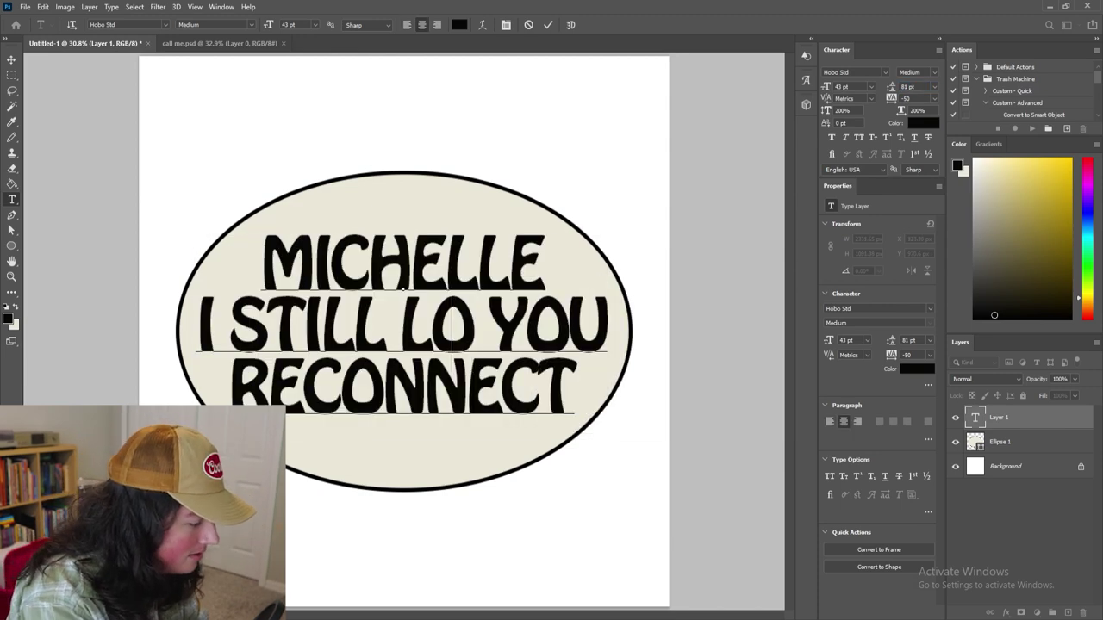
{"action": "key", "text": "BackSpace"}
{"action": "key", "text": "BackSpace"}
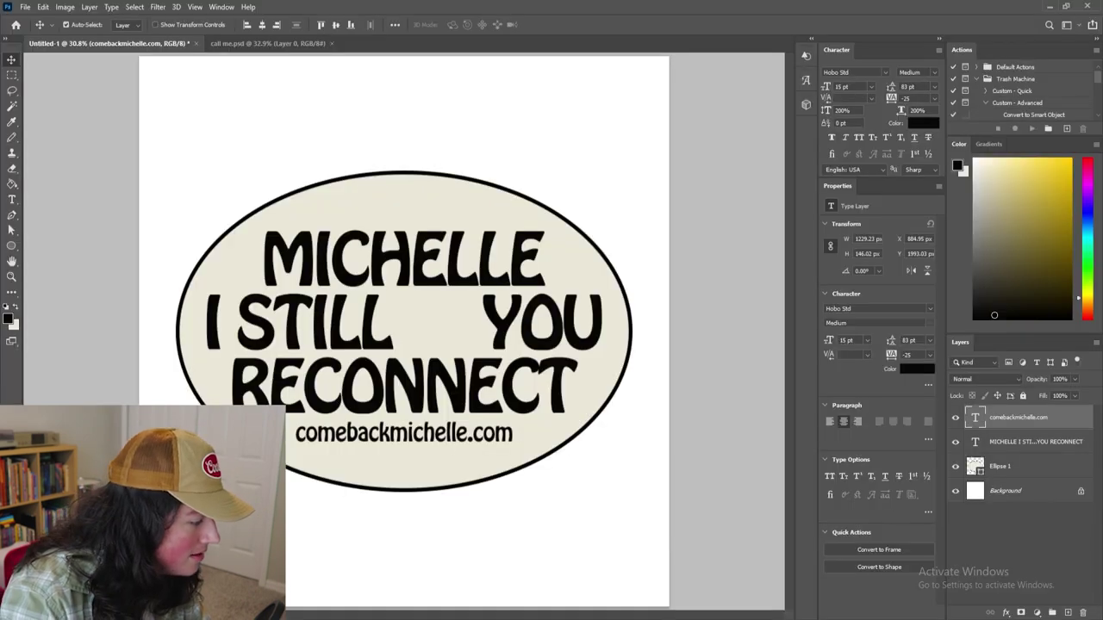
{"action": "key", "text": "ctrl+s"}
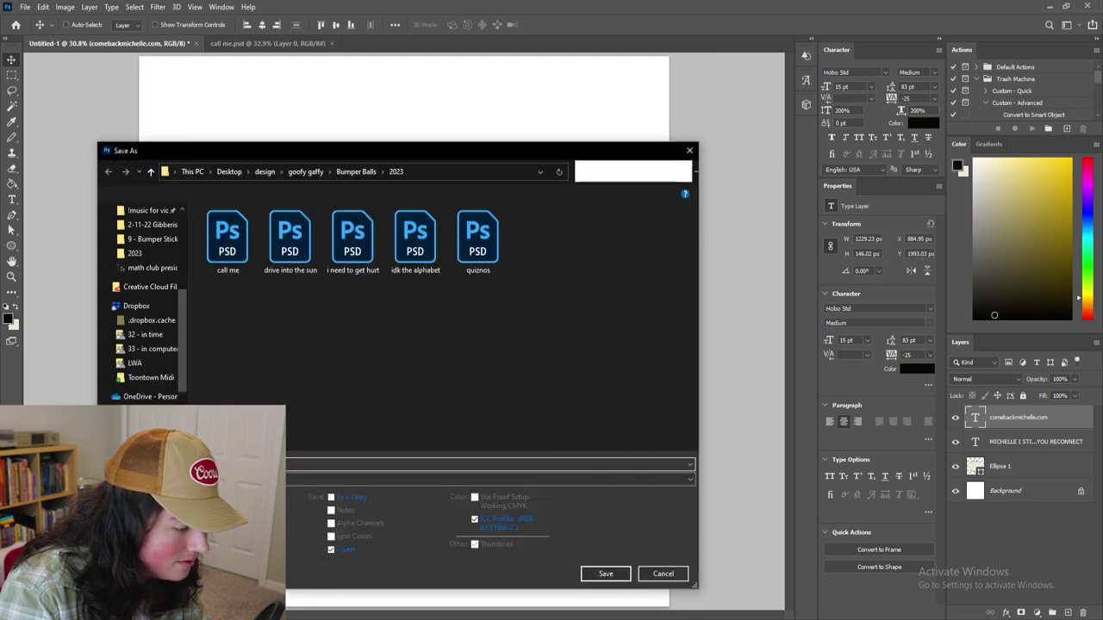
{"action": "key", "text": "Escape"}
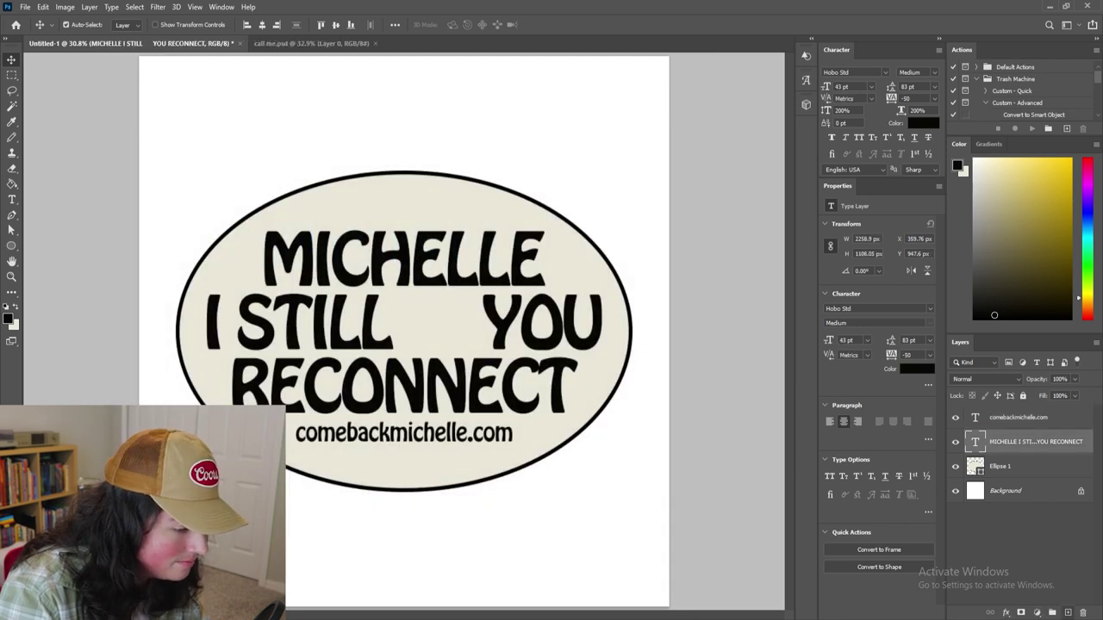
{"action": "key", "text": "alt+Tab"}
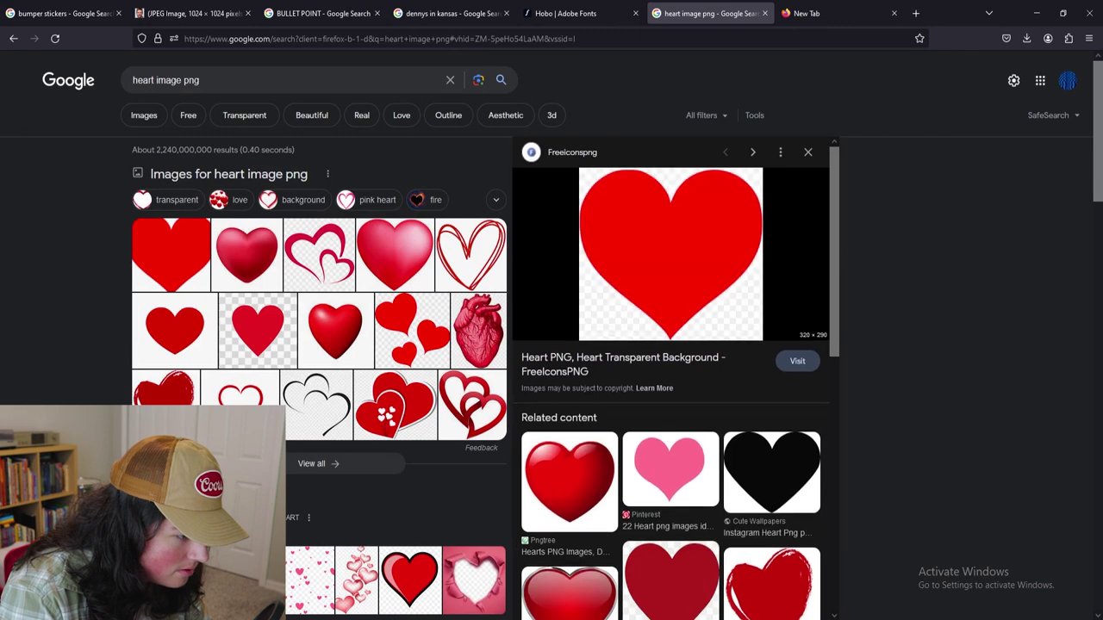
{"action": "left_click", "coordinate": [1026, 38]}
{"action": "key", "text": "alt+Tab"}
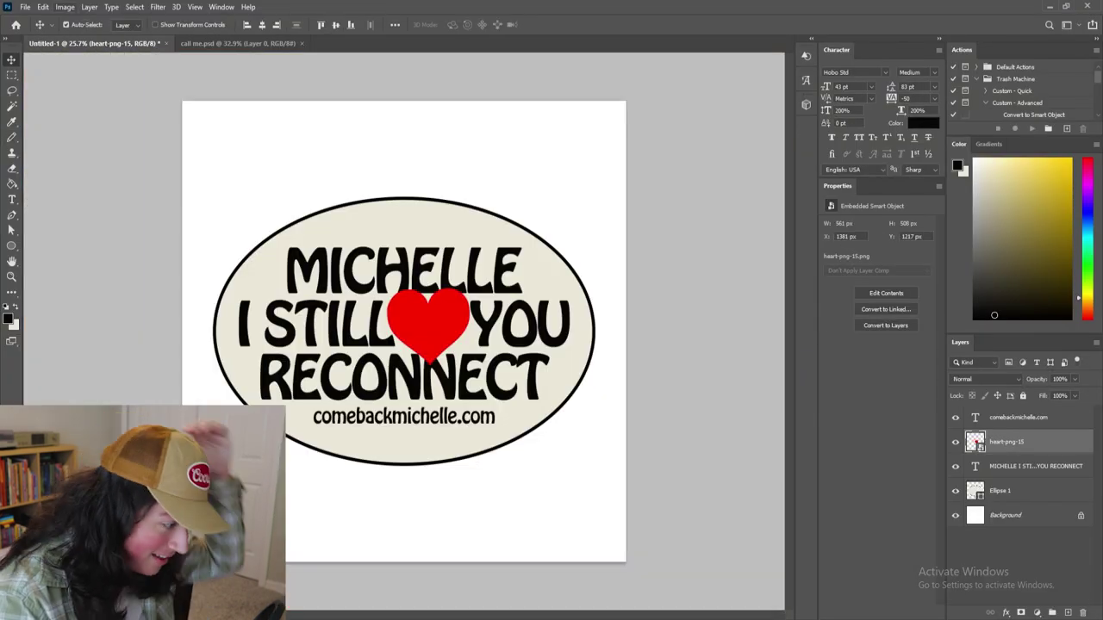
Select the oval's layer and switch to the Rectangular Marquee tool
{"action": "key", "text": "alt+bracketleft"}
{"action": "key", "text": "alt+bracketleft"}
{"action": "key", "text": "m"}
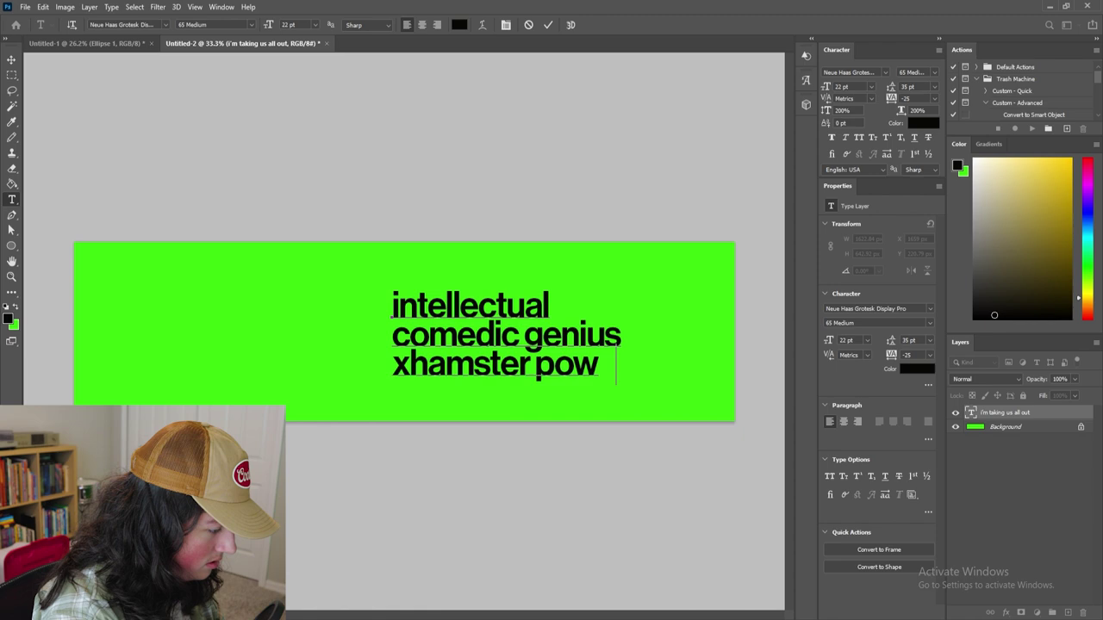
Add the '-user' list entry and shrink the phone number to 29 pt
{"action": "type", "text": "-user"}
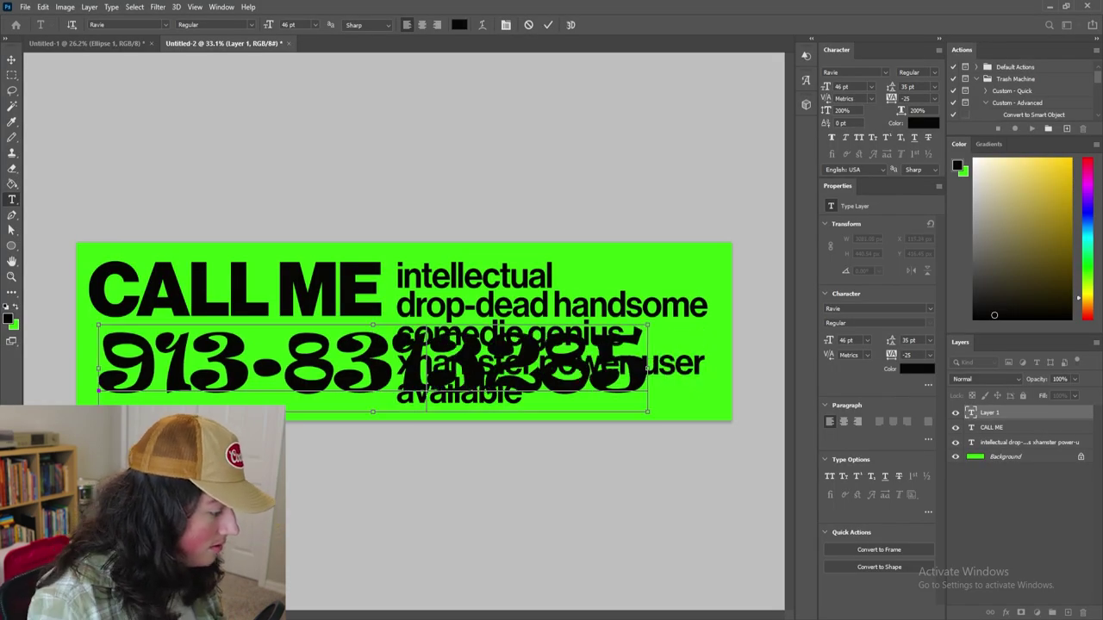
{"action": "key", "text": "ctrl+a"}
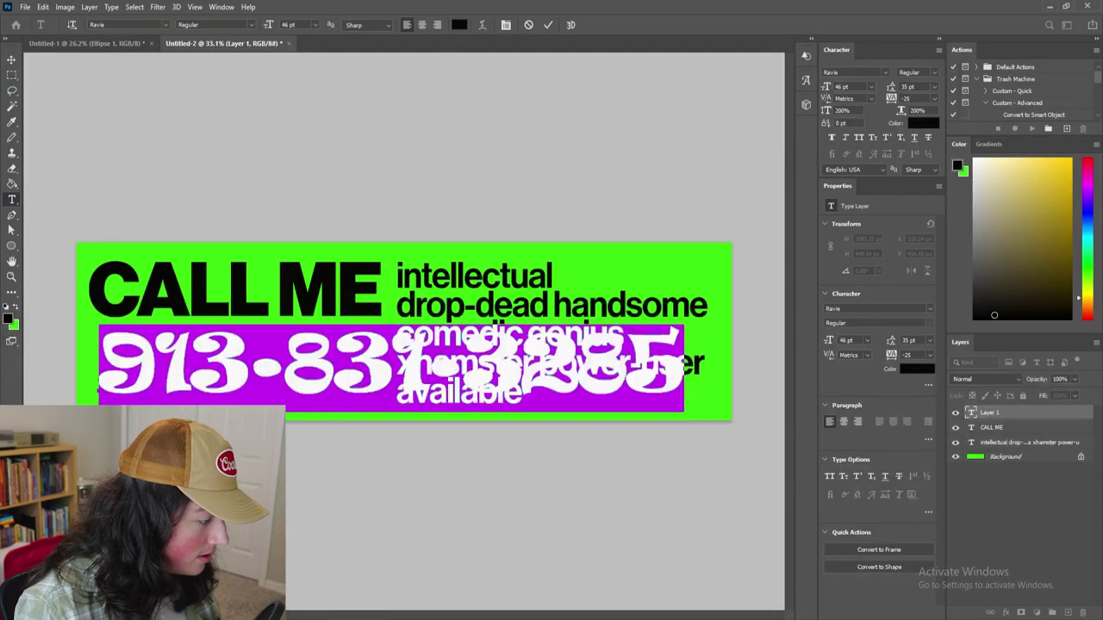
{"action": "key", "text": "ctrl+shift+comma"}
{"action": "key", "text": "ctrl+shift+comma"}
{"action": "key", "text": "ctrl+shift+comma"}
{"action": "key", "text": "ctrl+shift+comma"}
{"action": "key", "text": "ctrl+shift+comma"}
{"action": "key", "text": "ctrl+shift+comma"}
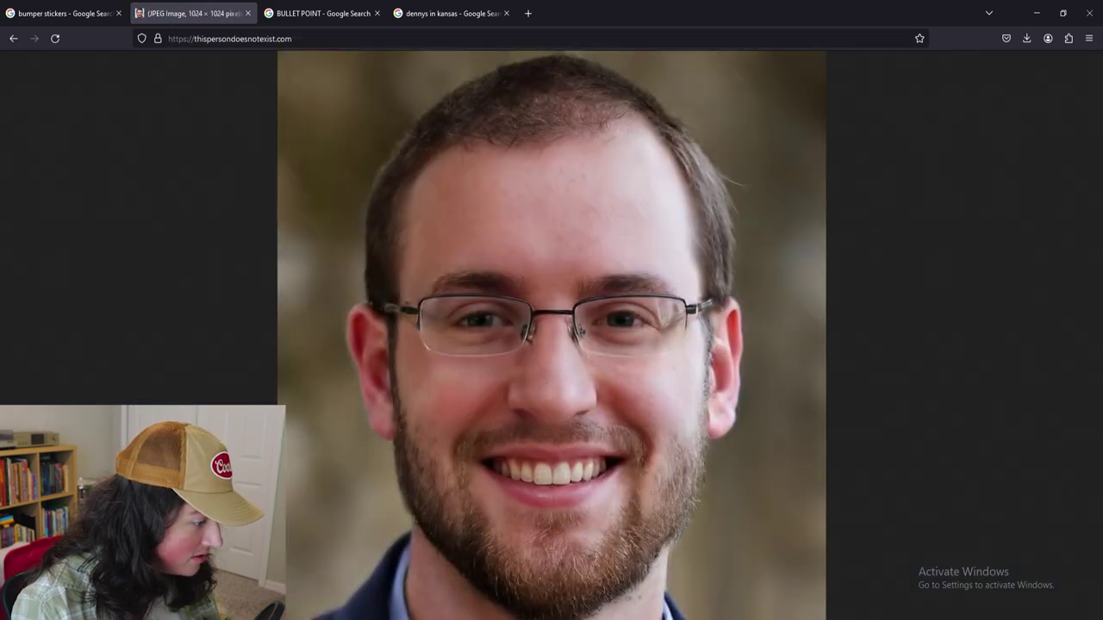
Regenerate random faces until a balding bearded man appears, then copy his image
{"action": "key", "text": "F5"}
{"action": "key", "text": "F5"}
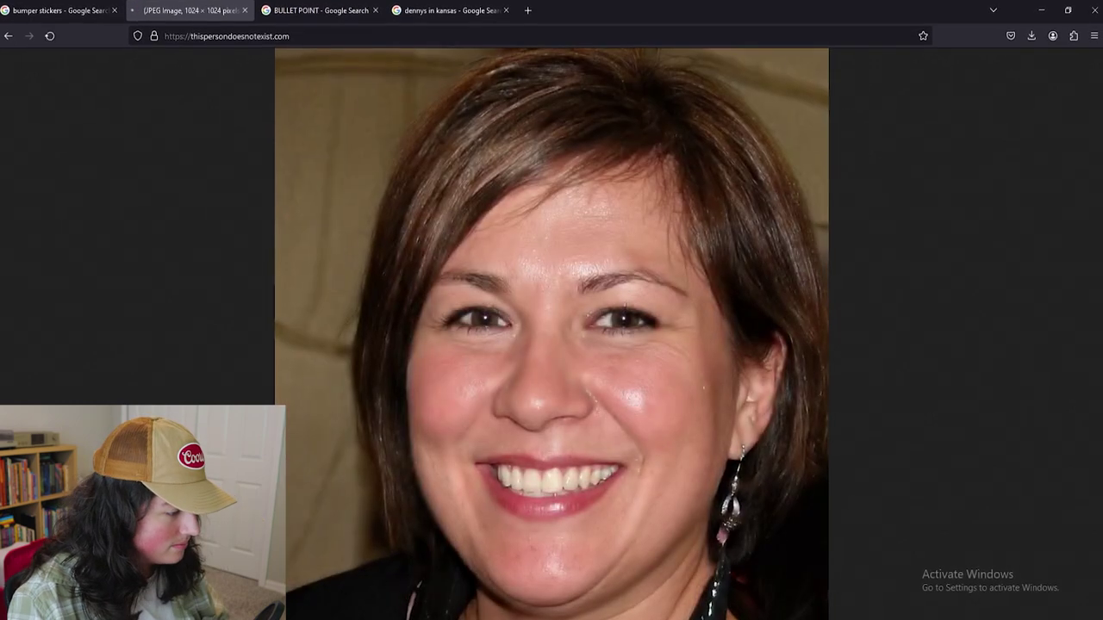
{"action": "key", "text": "F5"}
{"action": "key", "text": "F5"}
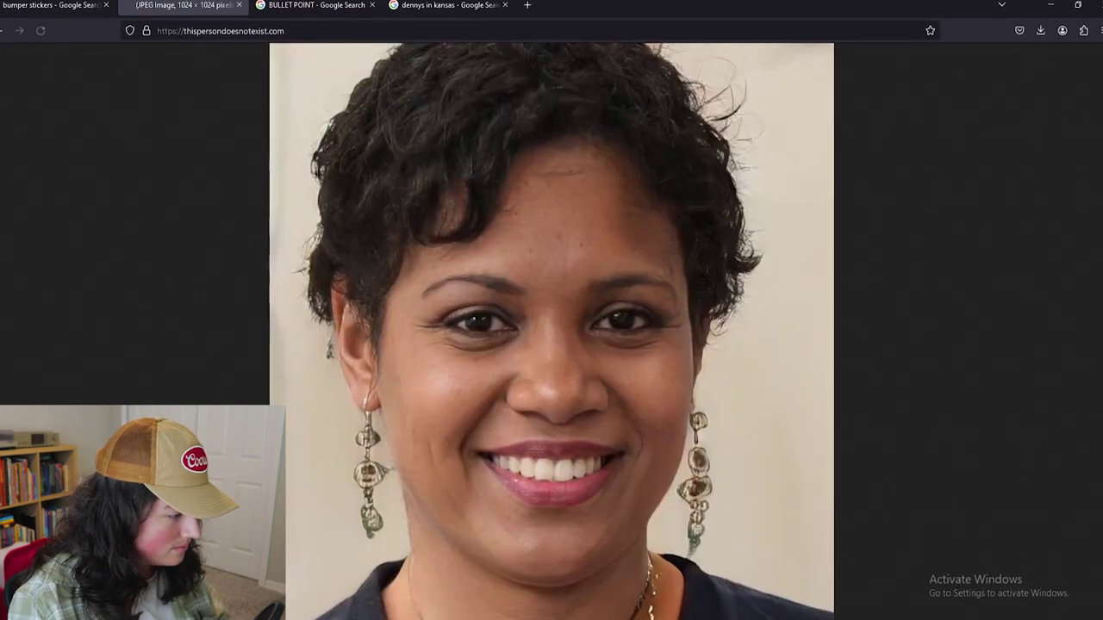
{"action": "key", "text": "F5"}
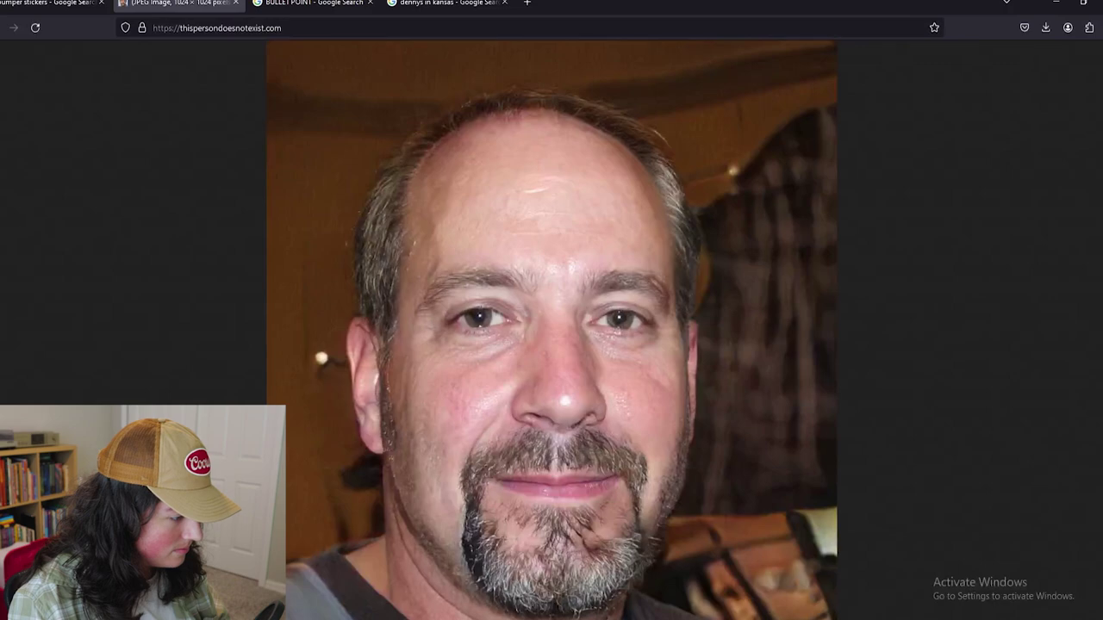
{"action": "right_click", "coordinate": [660, 395]}
{"action": "left_click", "coordinate": [707, 423]}
Paste the man's face into the green banner and Liquify his left eye and brow upward
{"action": "key", "text": "alt+Tab"}
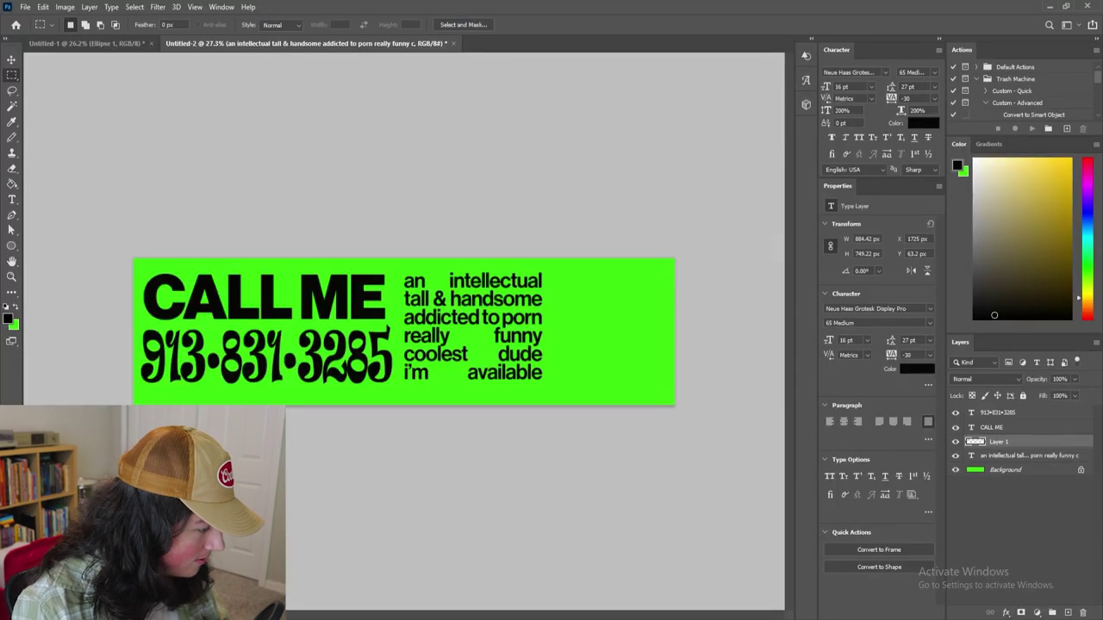
{"action": "key", "text": "ctrl+v"}
{"action": "key", "text": "ctrl+plus"}
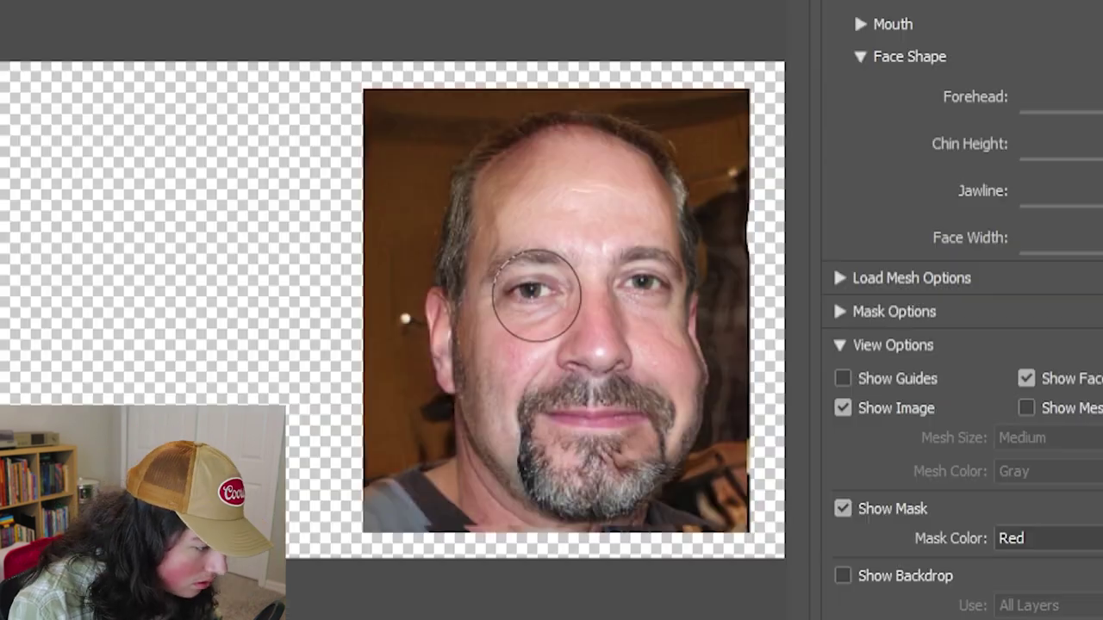
{"action": "left_click_drag", "start_coordinate": [536, 296], "coordinate": [531, 269]}
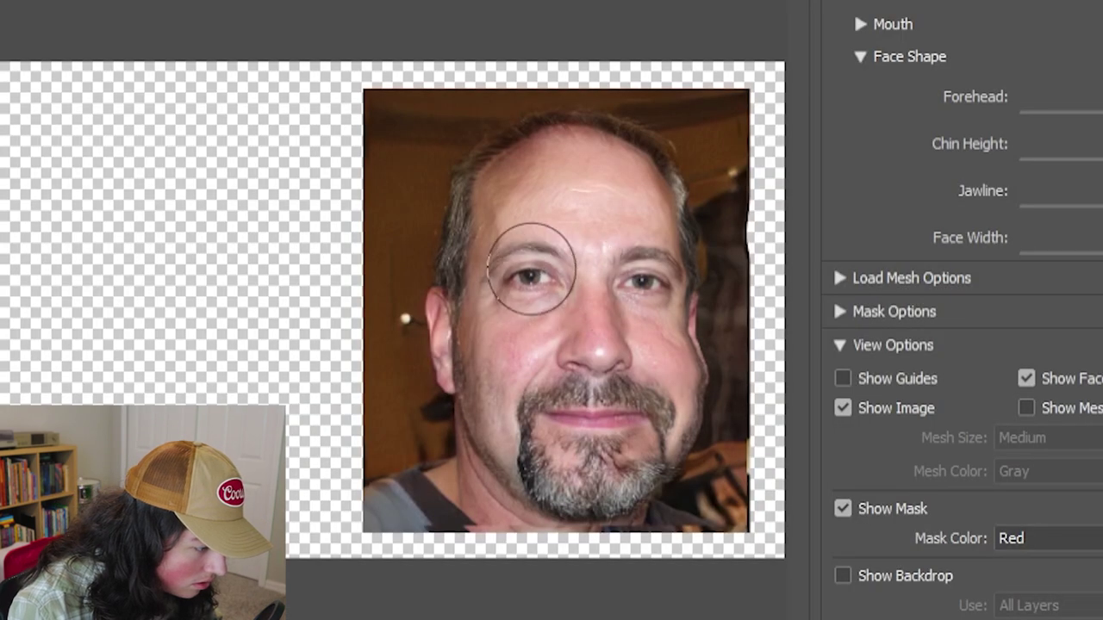
{"action": "left_click_drag", "start_coordinate": [532, 269], "coordinate": [550, 233]}
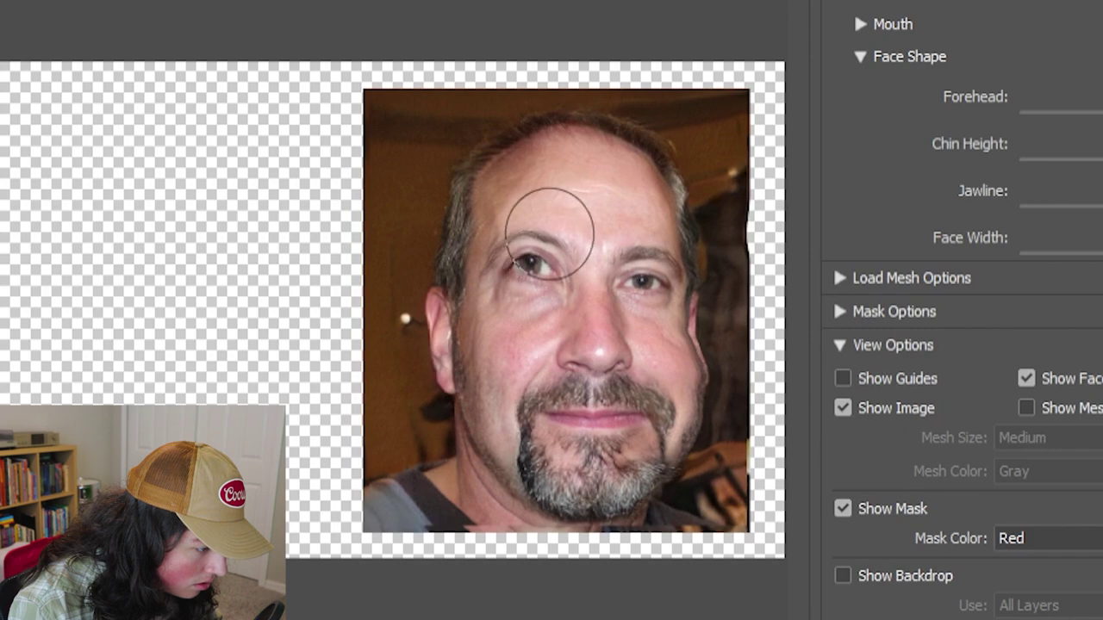